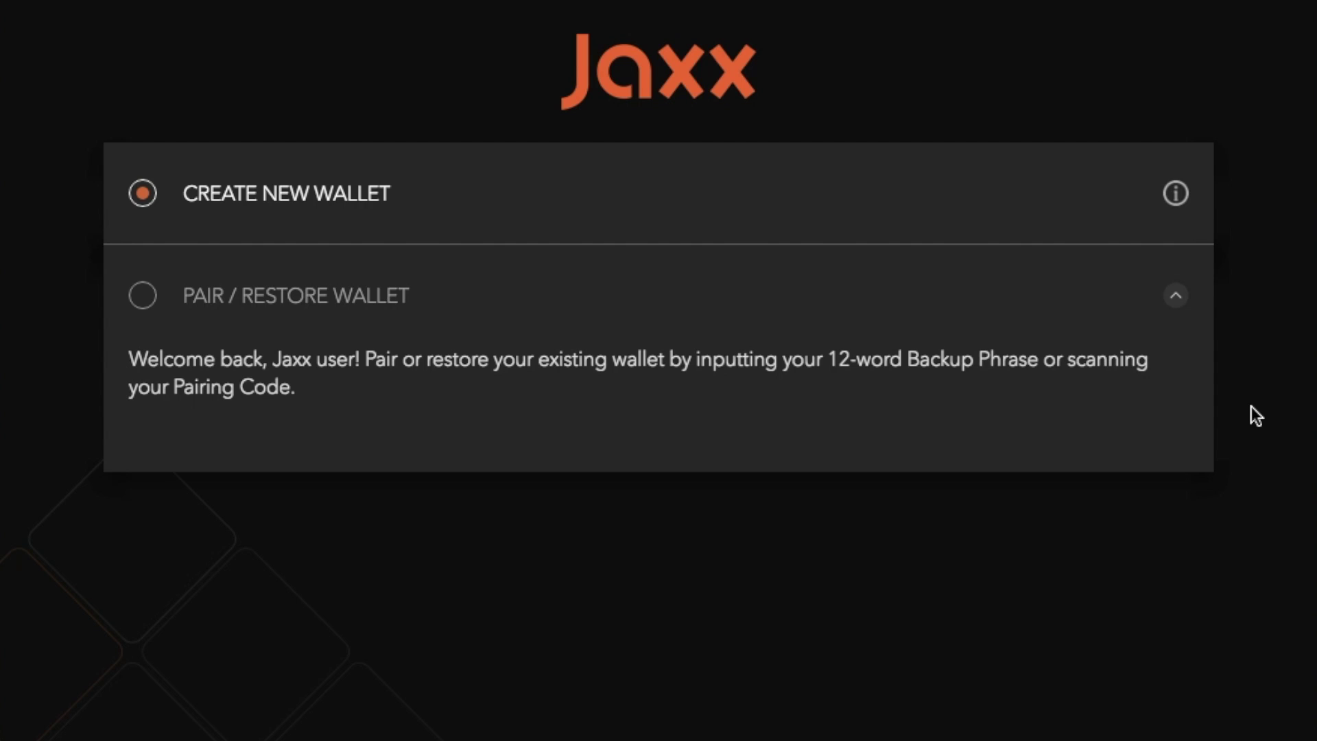
# Start a new wallet, look at the Custom setup, then continue with Express setup
pyautogui.click(1183, 295)
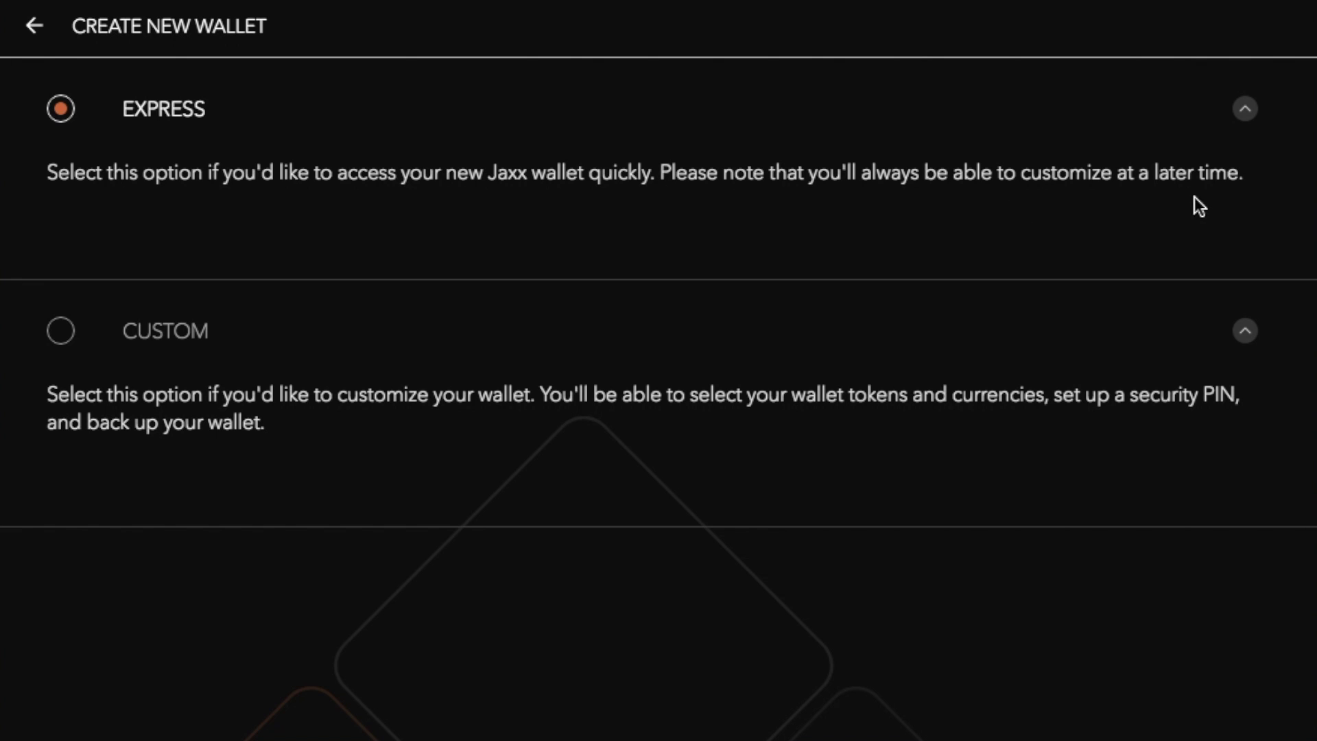
pyautogui.click(63, 331)
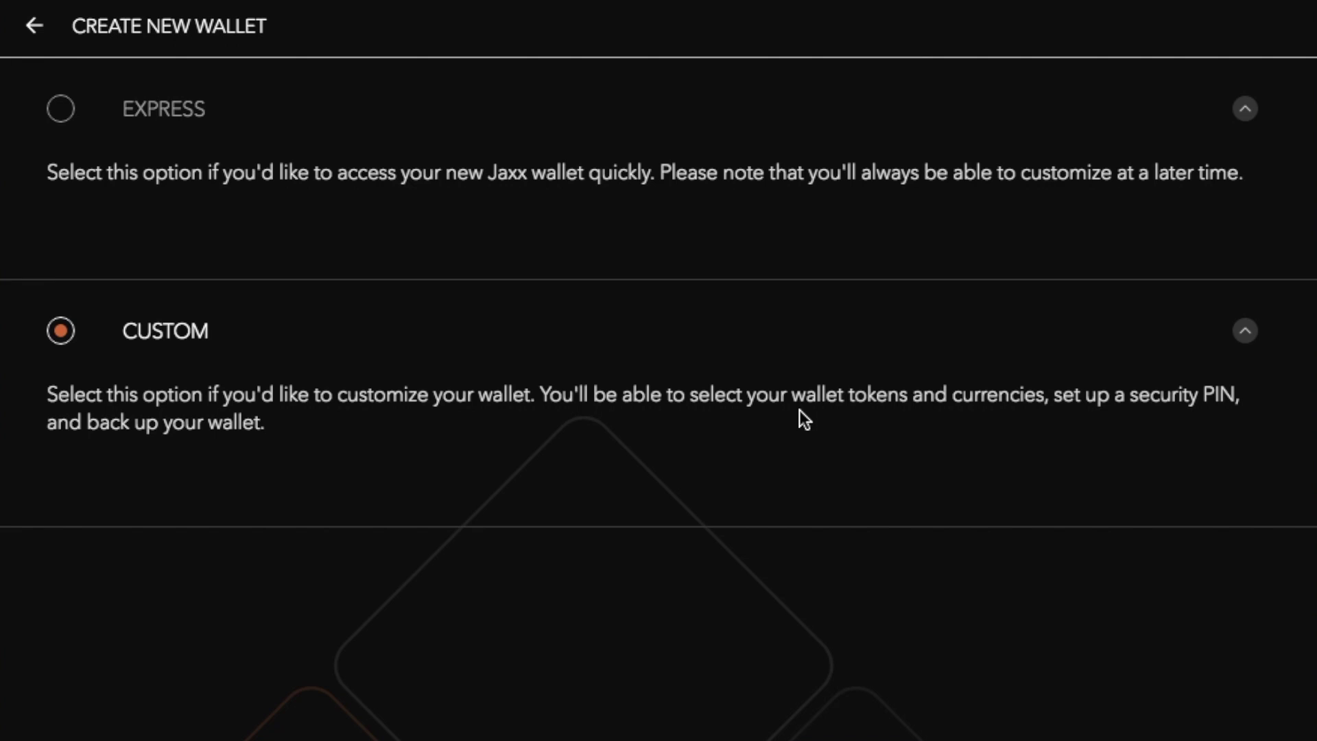
pyautogui.click(60, 108)
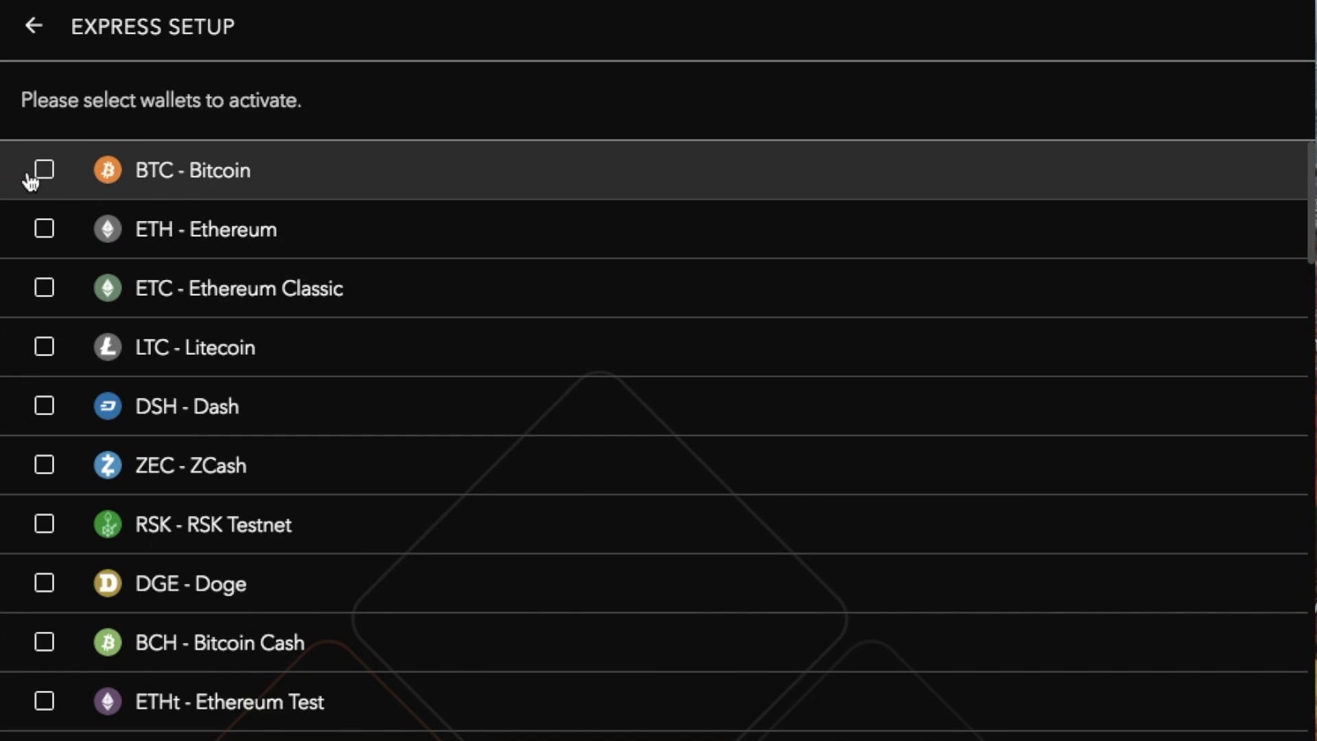
# Tick BTC - Bitcoin and EOS - EOS in the Express Setup wallet list
pyautogui.click(44, 170)
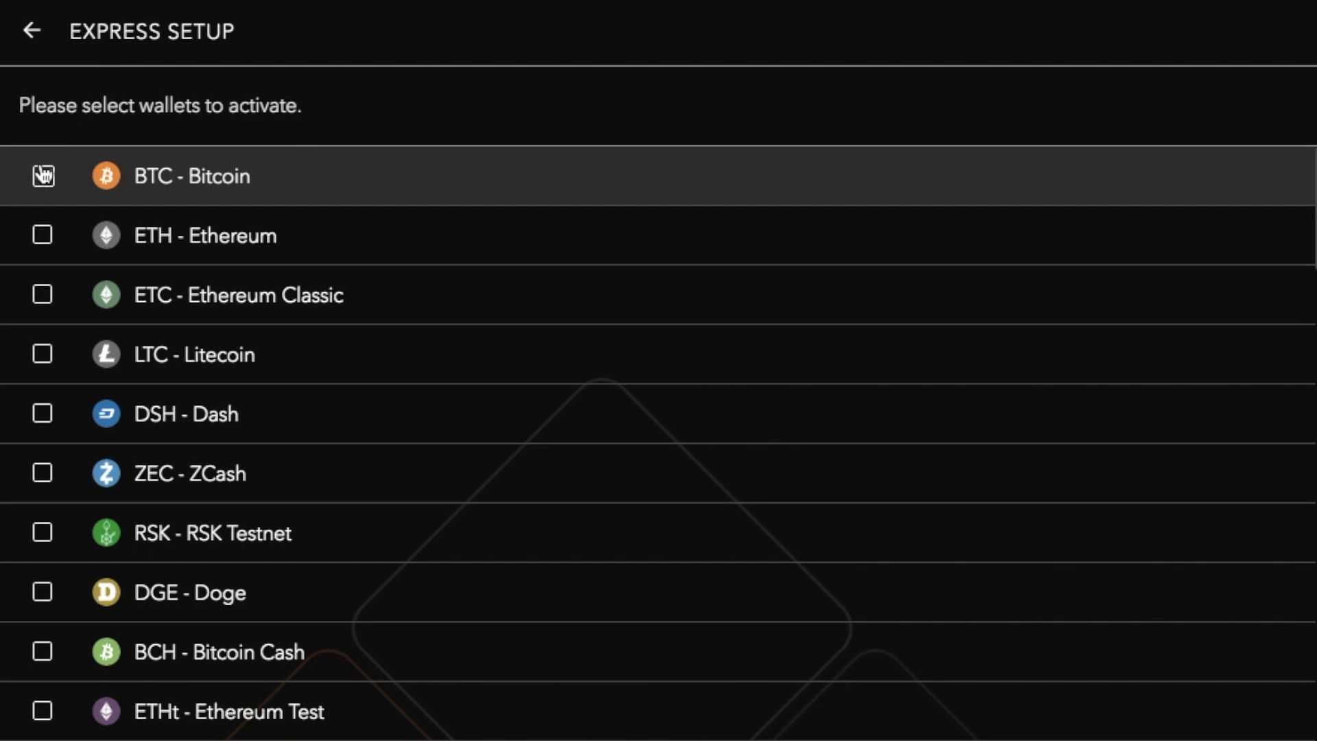
pyautogui.scroll(-10, 162, 549)
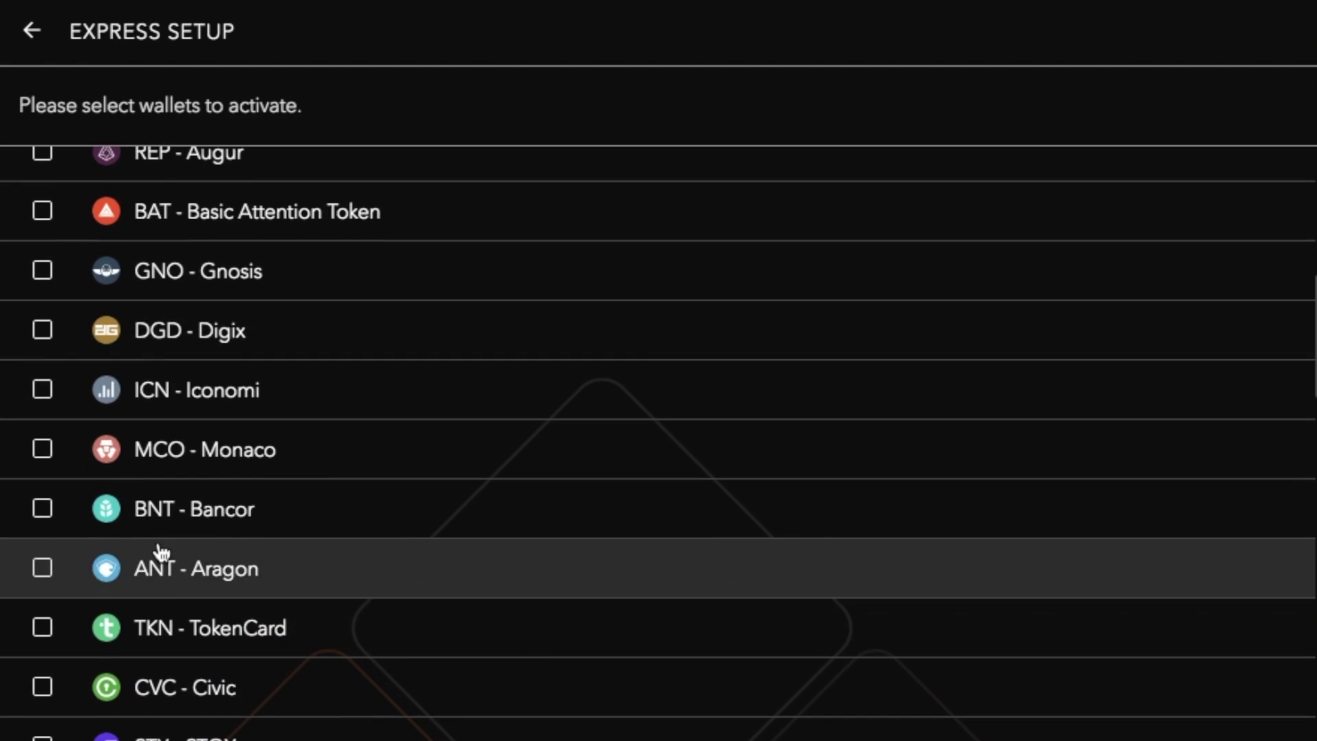
pyautogui.scroll(-6, 162, 552)
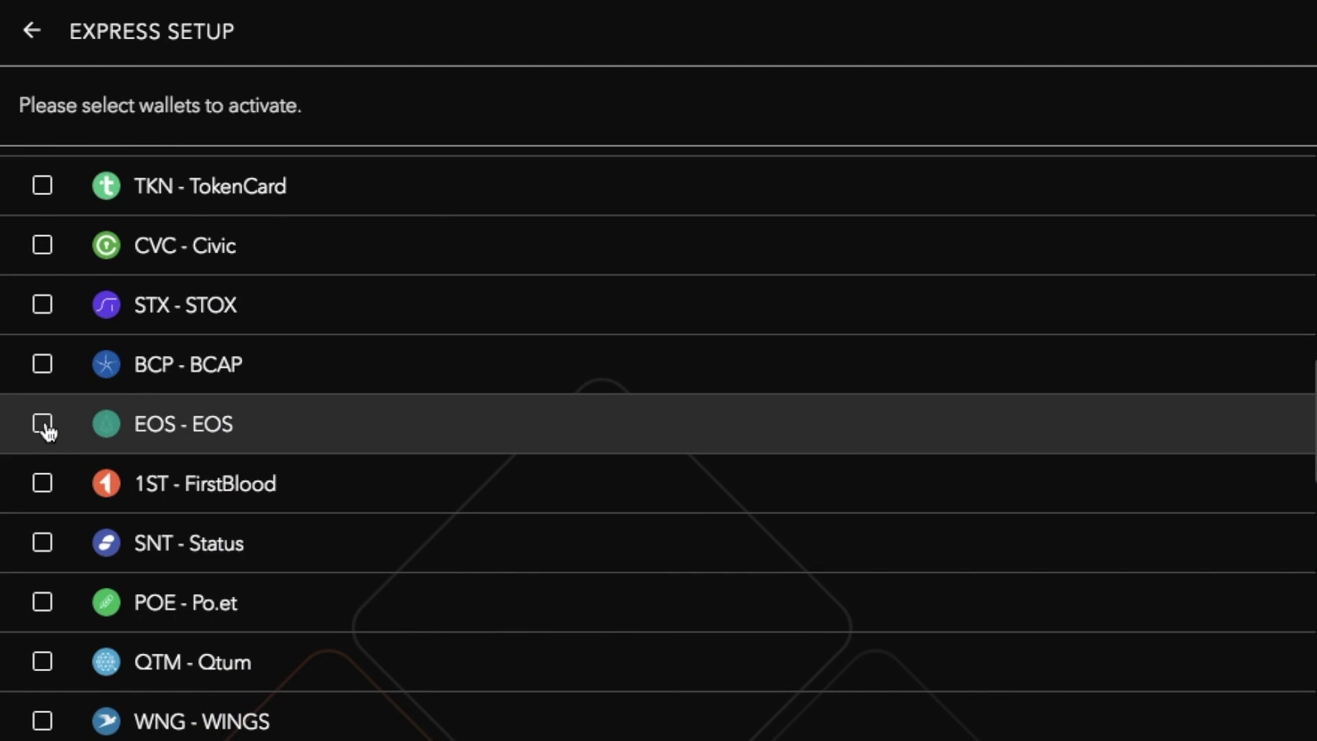
pyautogui.click(47, 426)
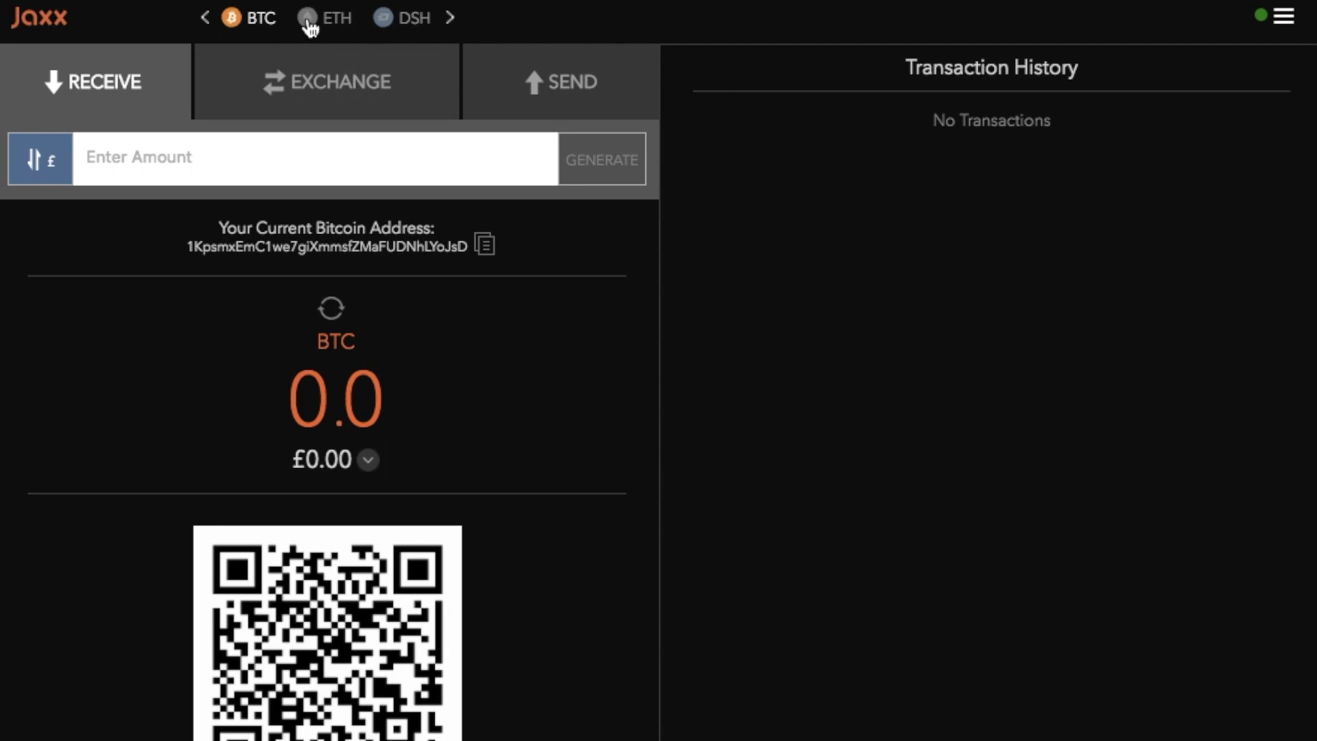
# Browse the wallet coin bar, view the Dash wallet, then return to Bitcoin
pyautogui.click(450, 19)
pyautogui.click(451, 19)
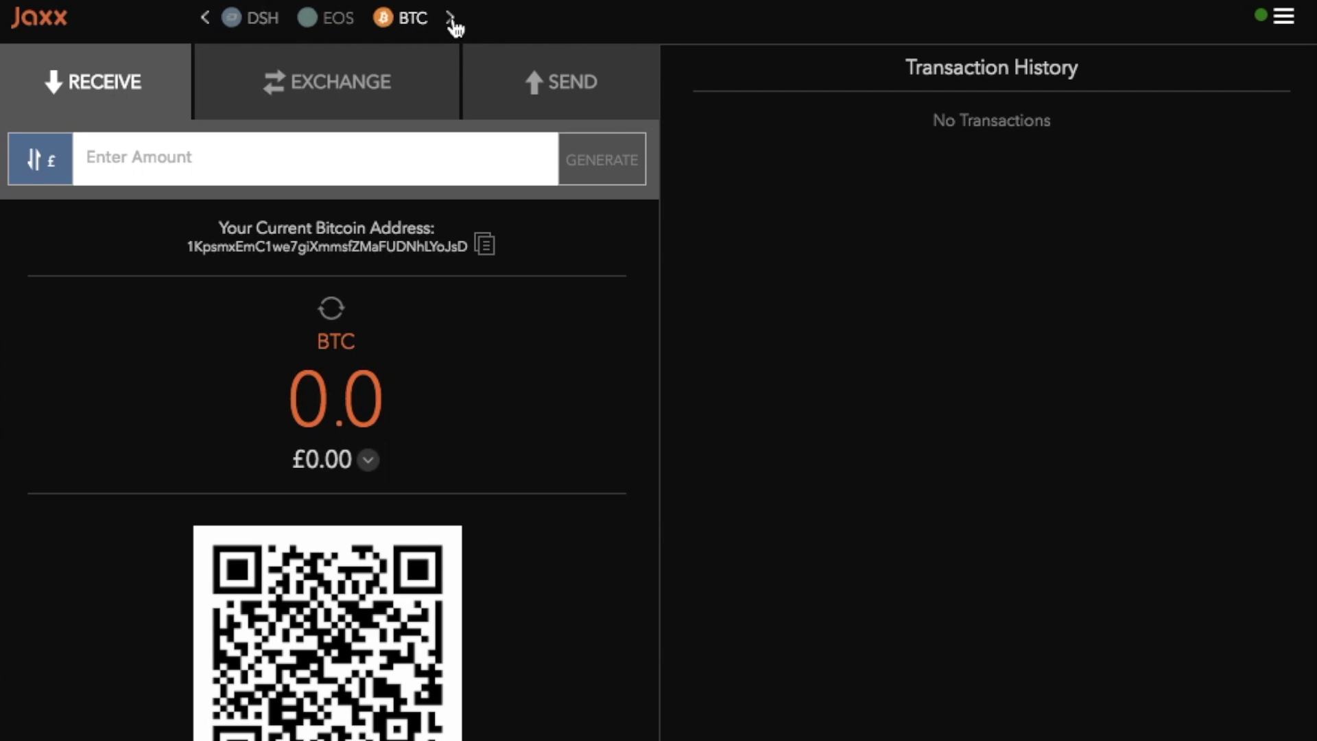
pyautogui.click(252, 20)
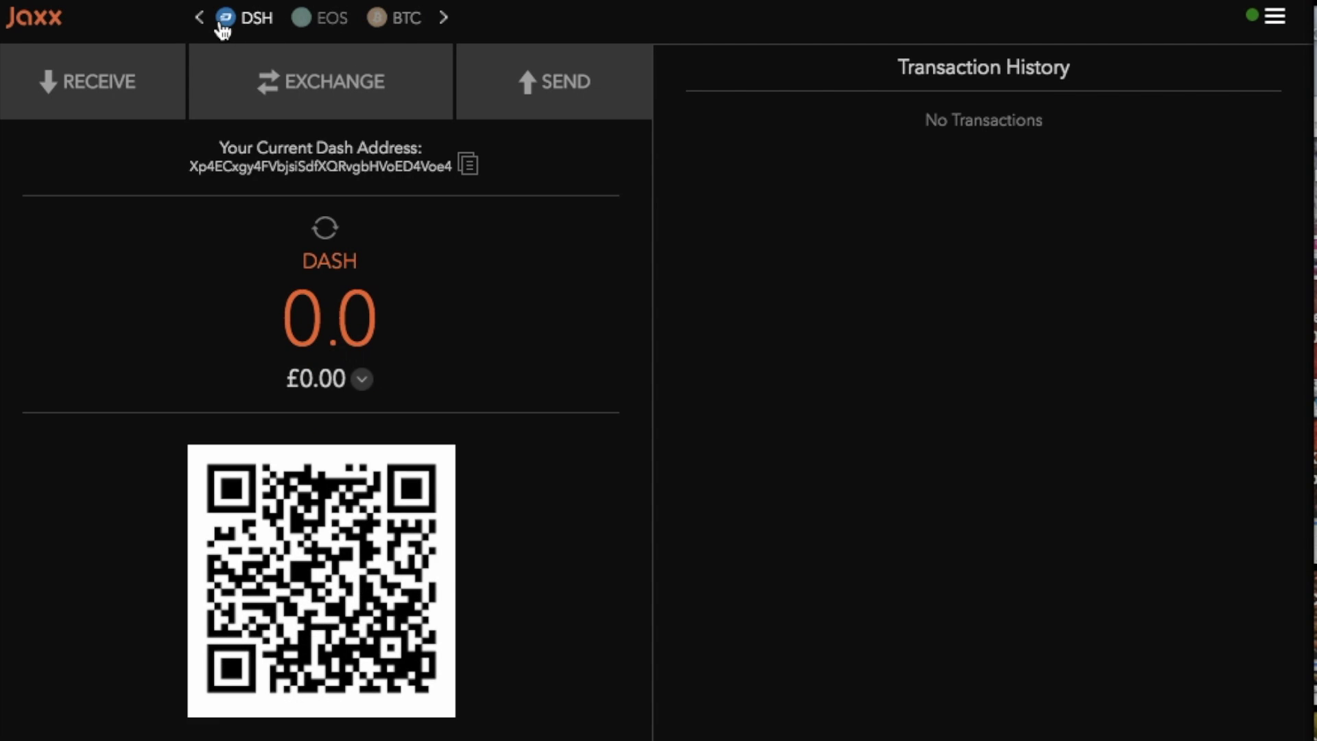
pyautogui.click(397, 31)
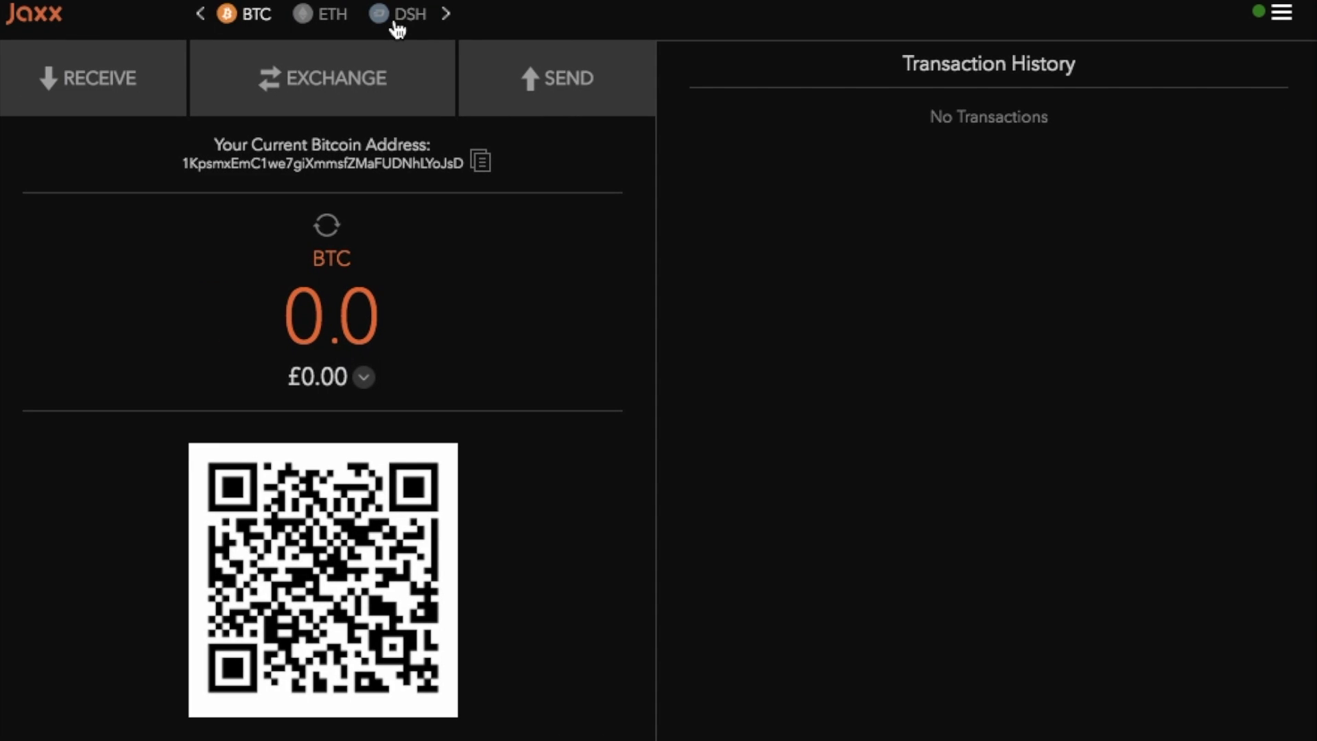
# Generate a Bitcoin payment request for 0.1 BTC with its QR code, then close it
pyautogui.click(103, 85)
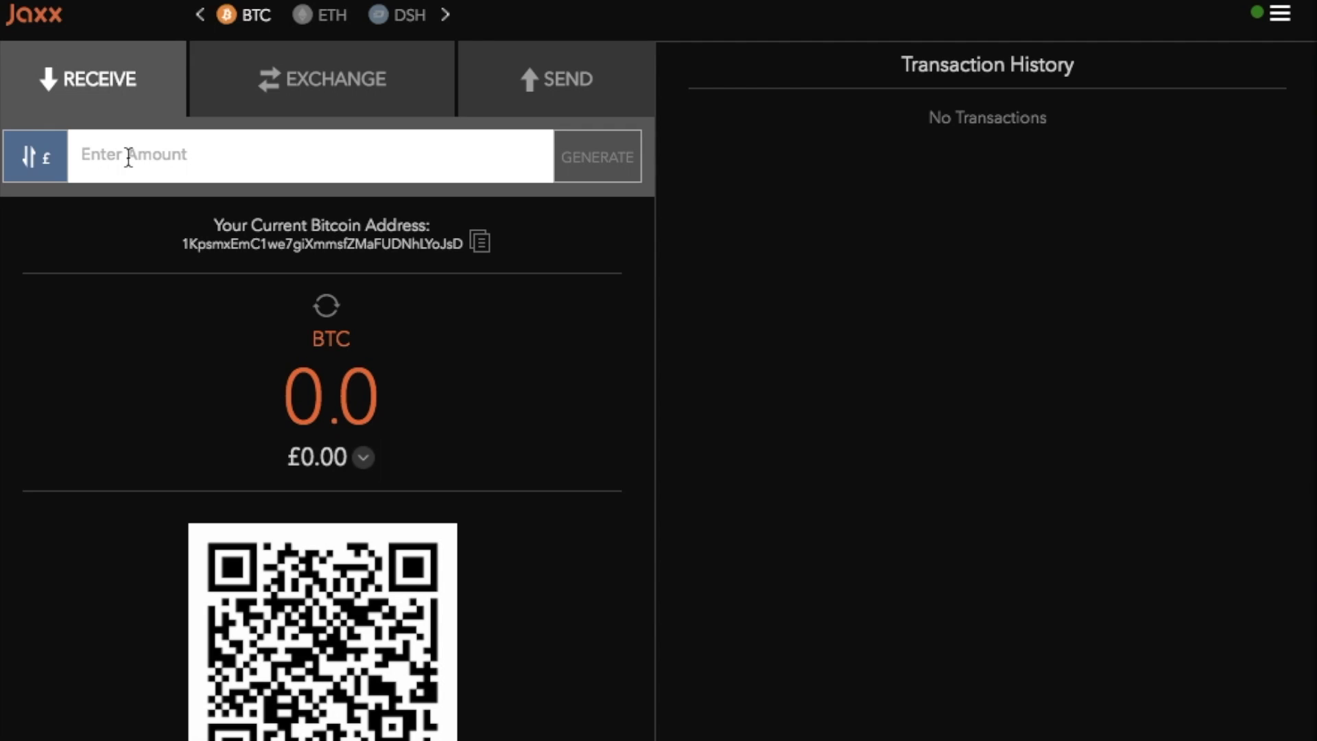
pyautogui.click(128, 157)
pyautogui.write('100')
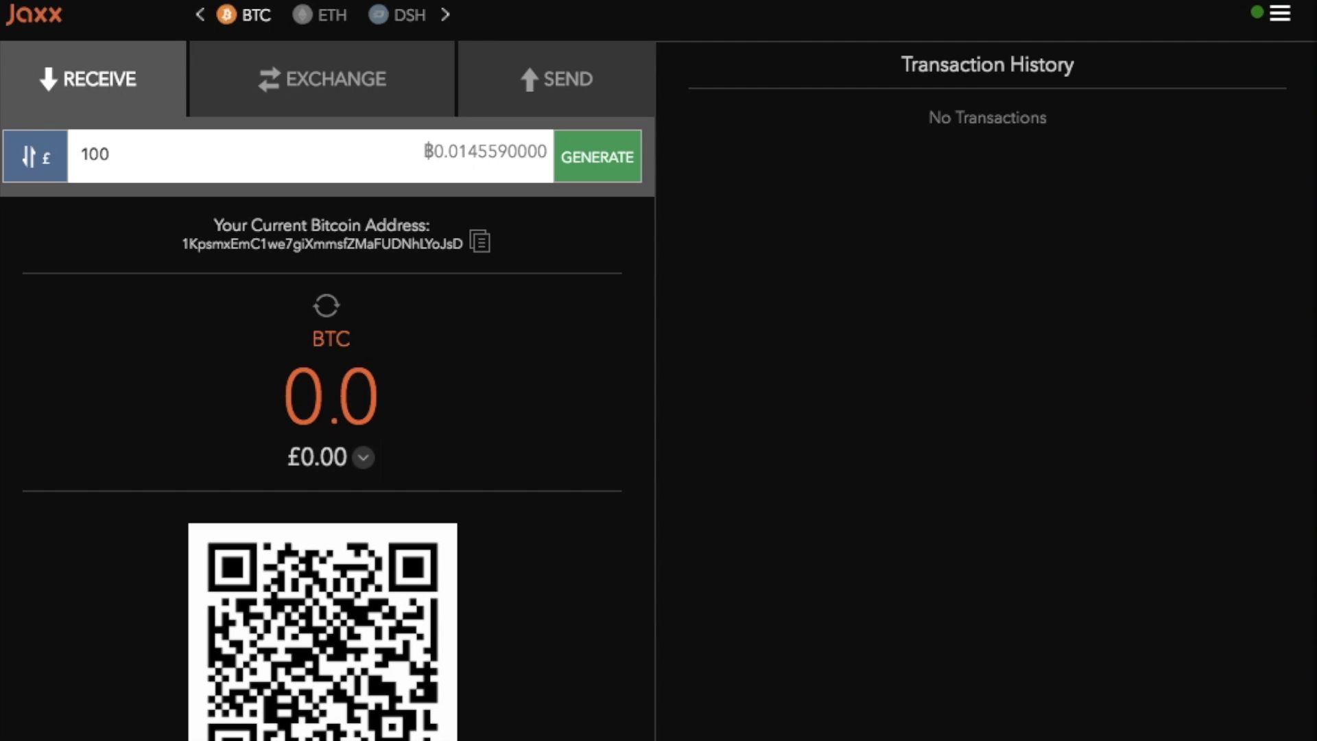
pyautogui.click(48, 166)
pyautogui.click(132, 162)
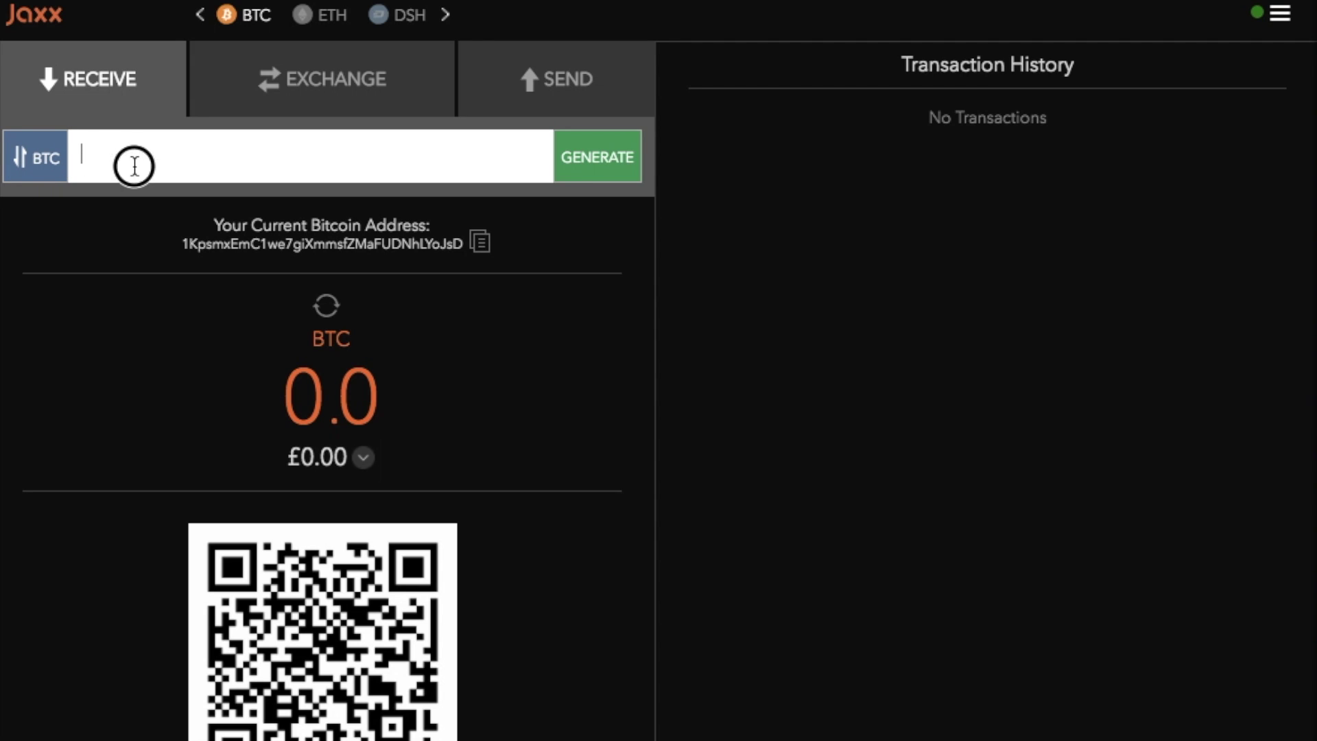
pyautogui.write('0.1')
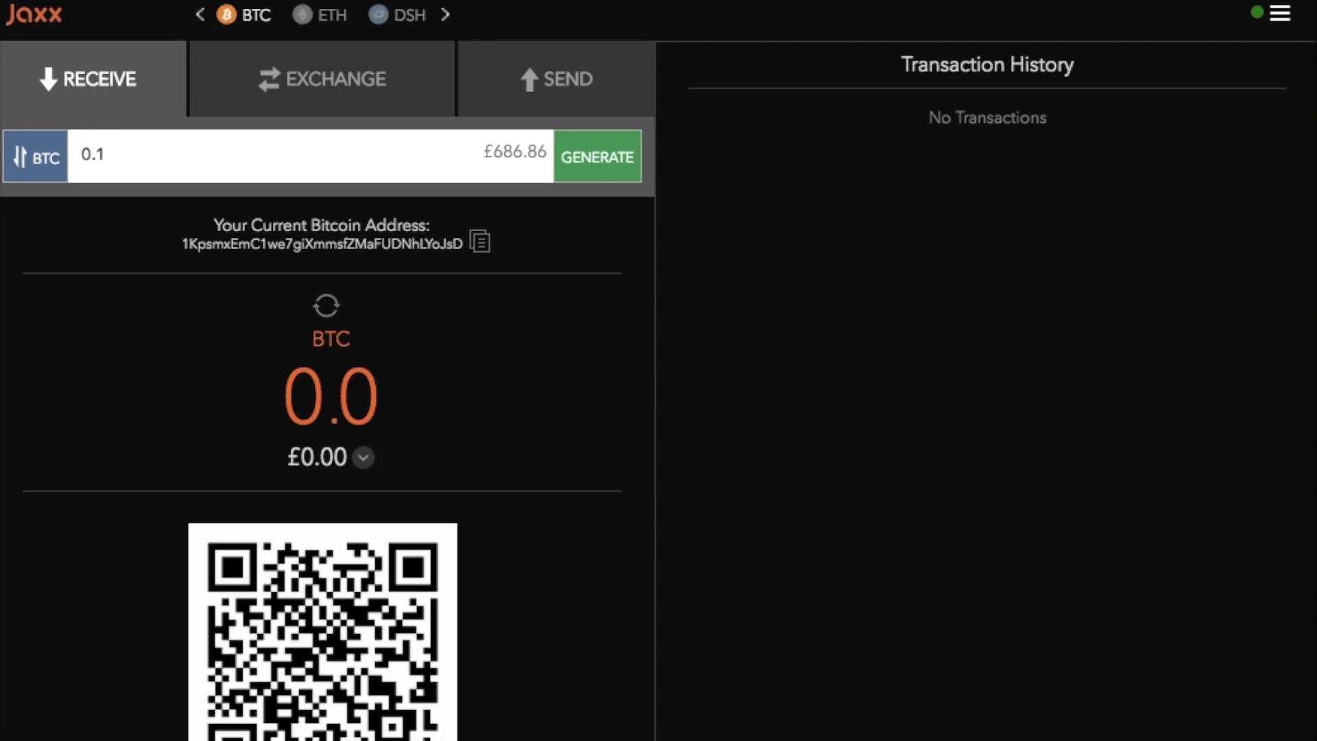
pyautogui.click(597, 159)
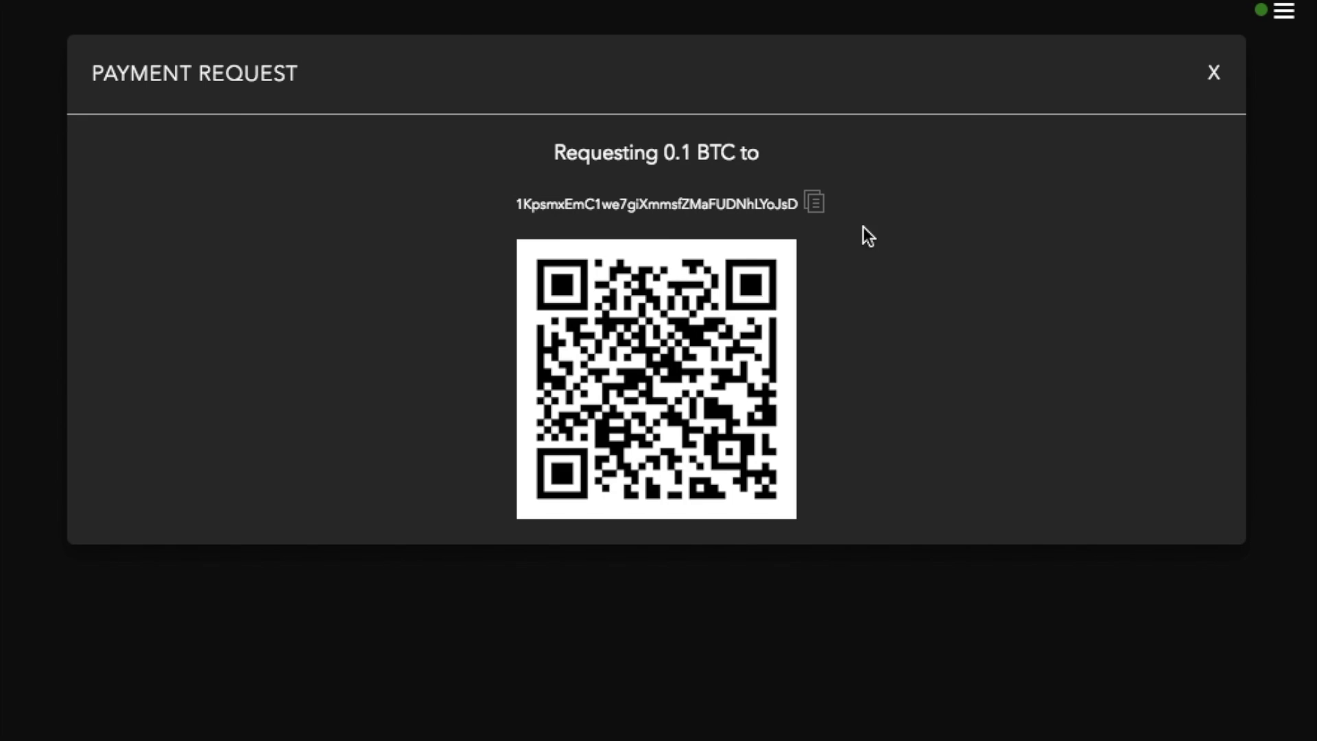
pyautogui.click(332, 89)
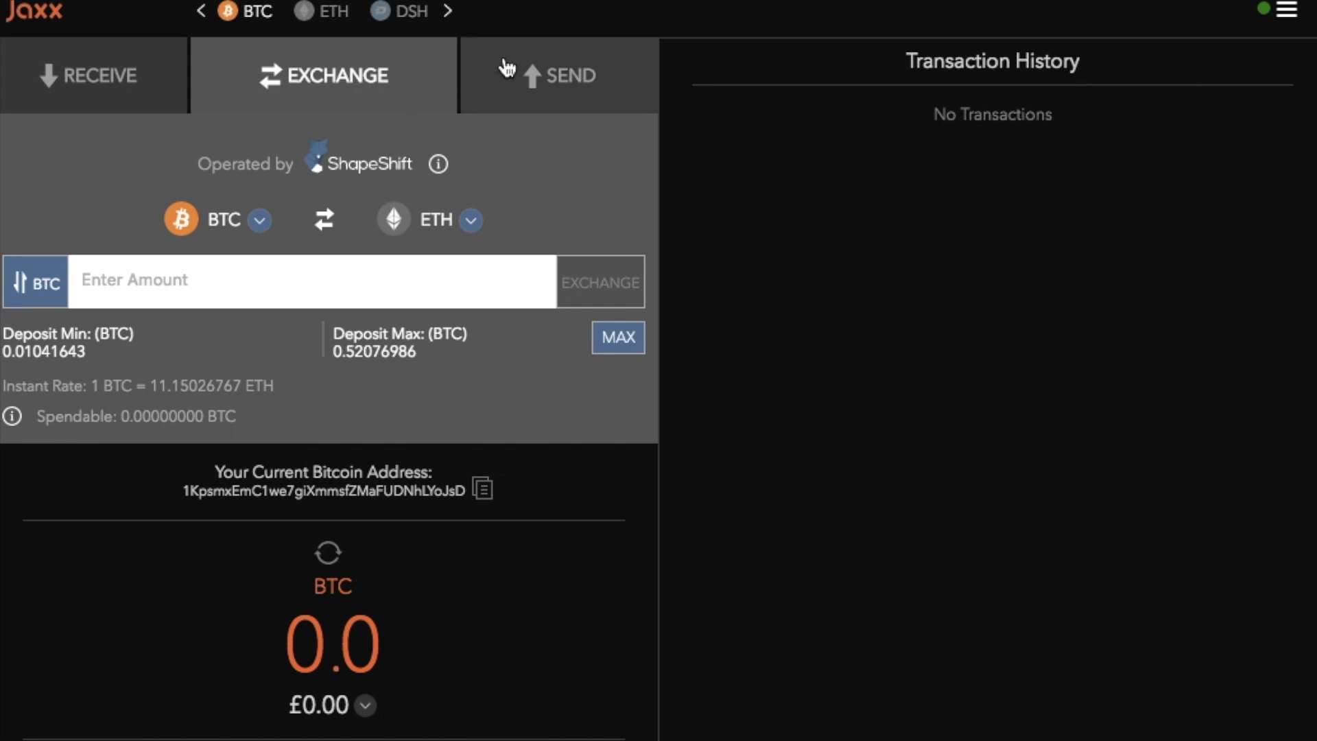
# Fill the Bitcoin send amount with £650 (about ฿0.0944527), then refresh the balance
pyautogui.click(554, 74)
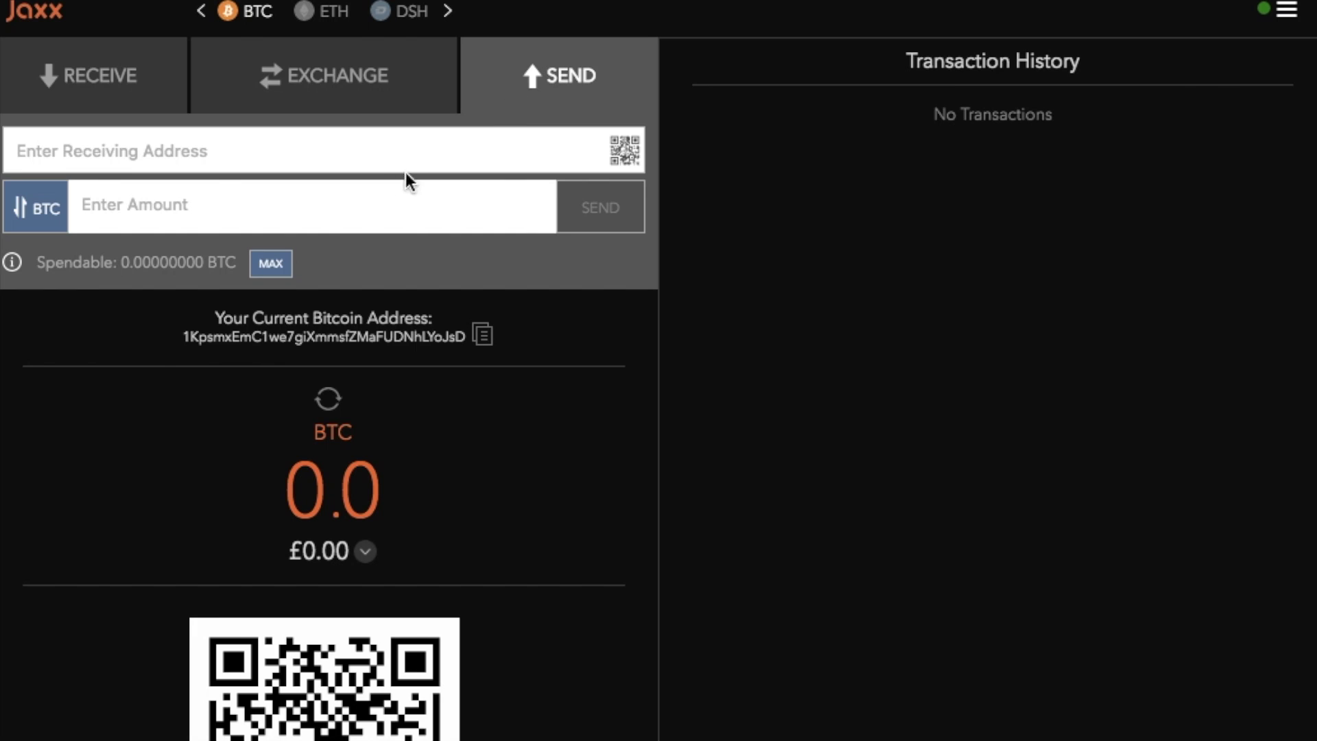
pyautogui.click(385, 162)
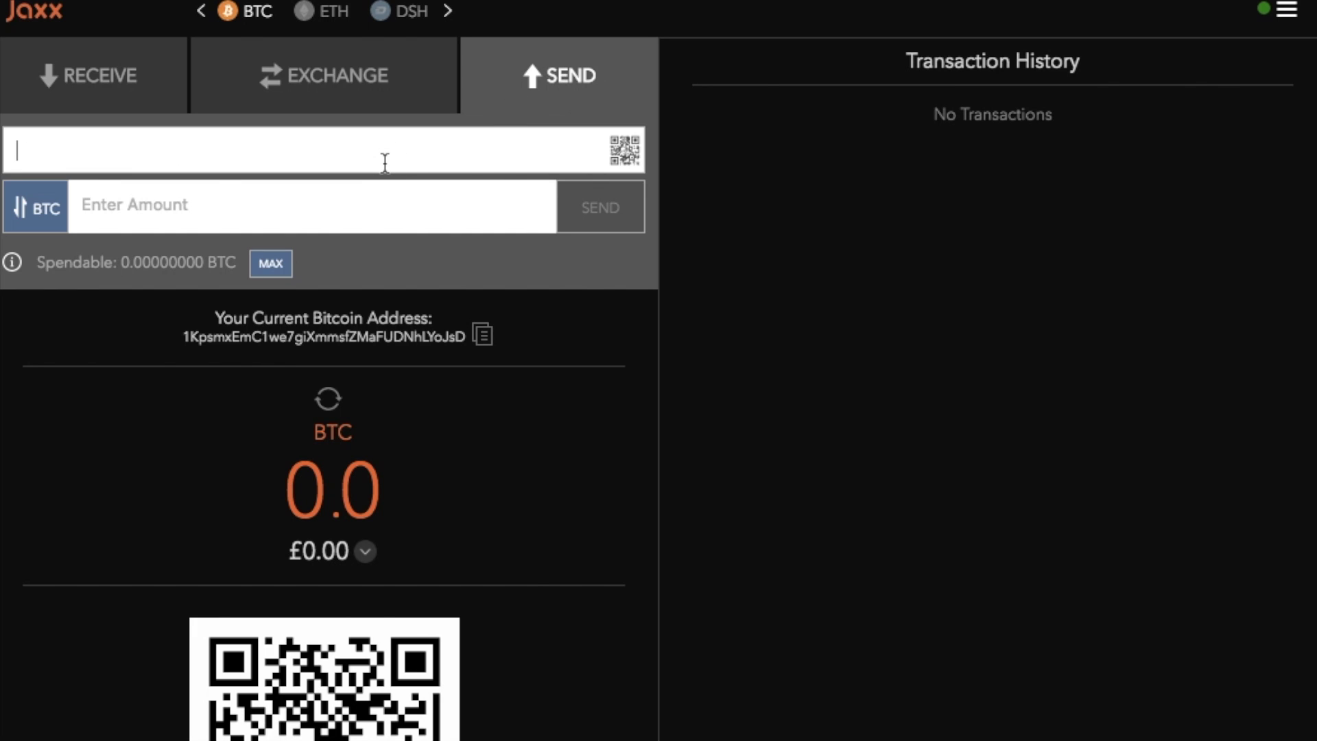
pyautogui.click(126, 203)
pyautogui.write('0.1')
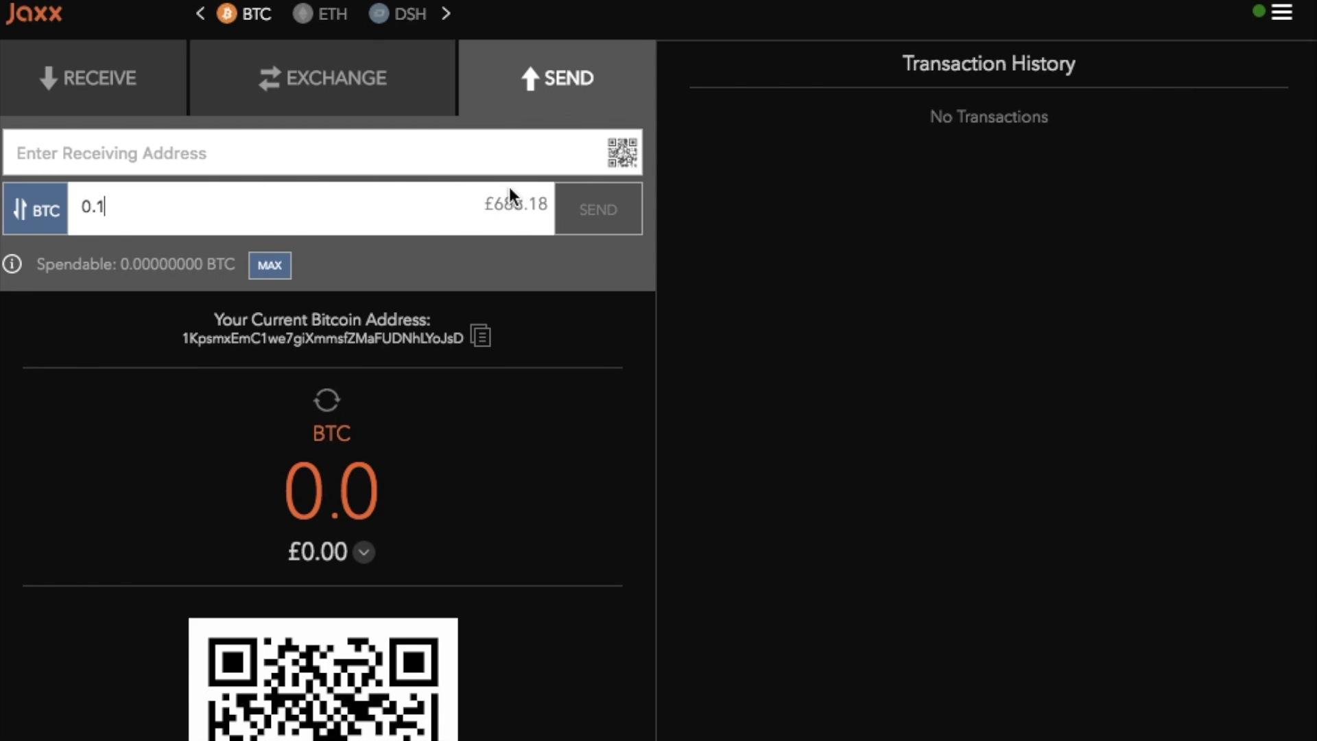
pyautogui.click(49, 218)
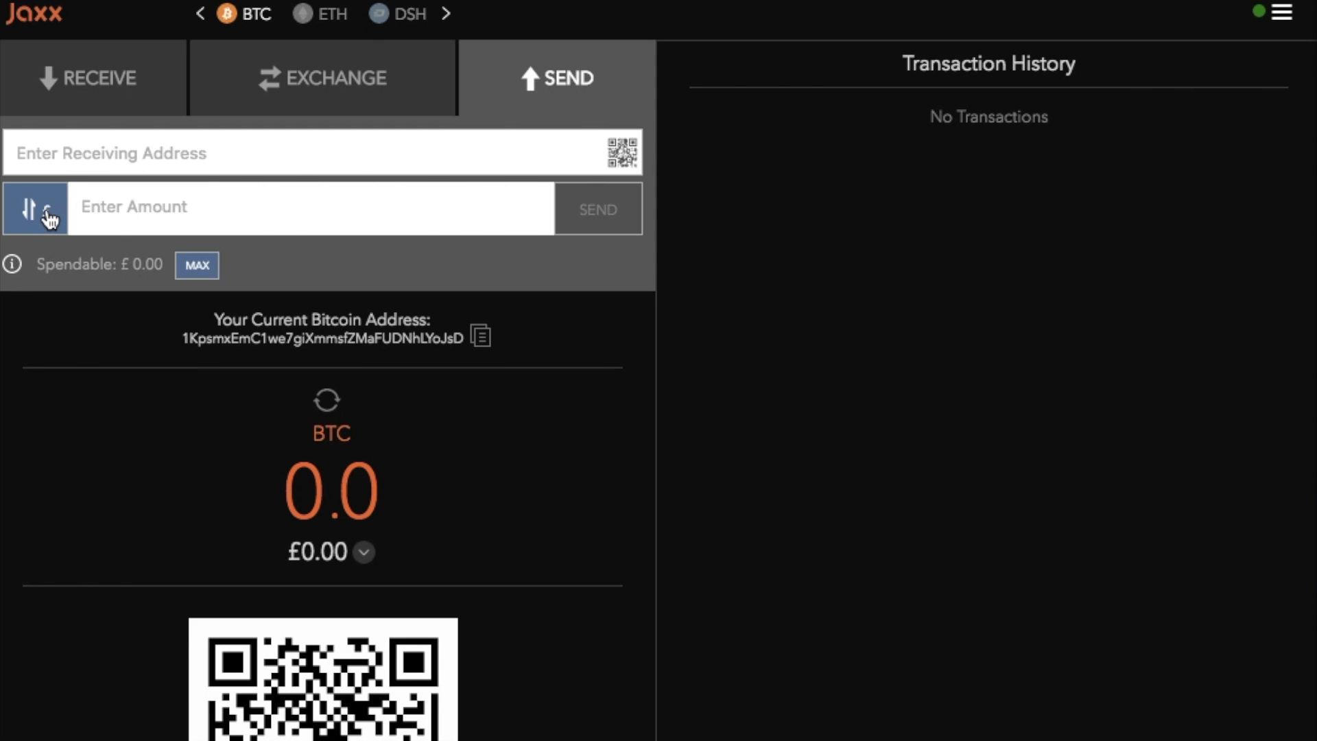
pyautogui.write('650')
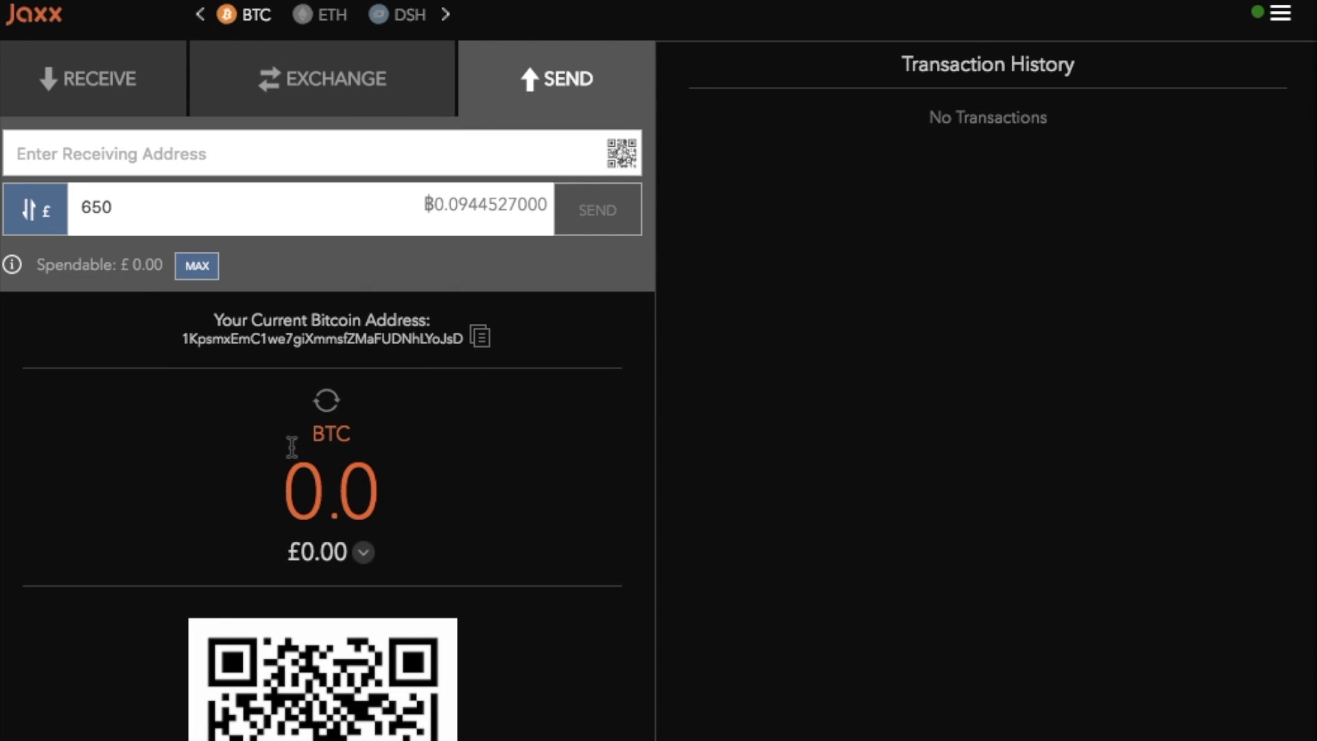
pyautogui.click(329, 405)
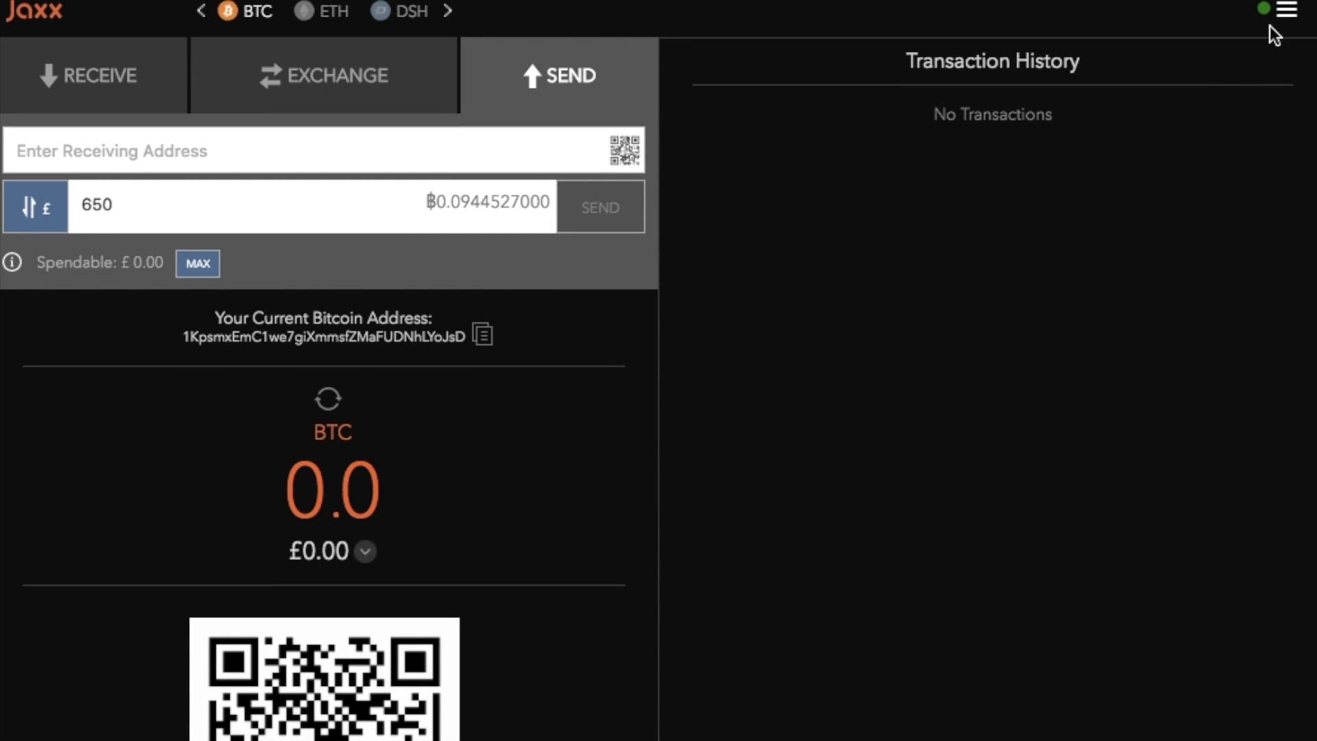
# Browse the menu's currency list, then switch the balance display from £ to USD
pyautogui.click(1288, 20)
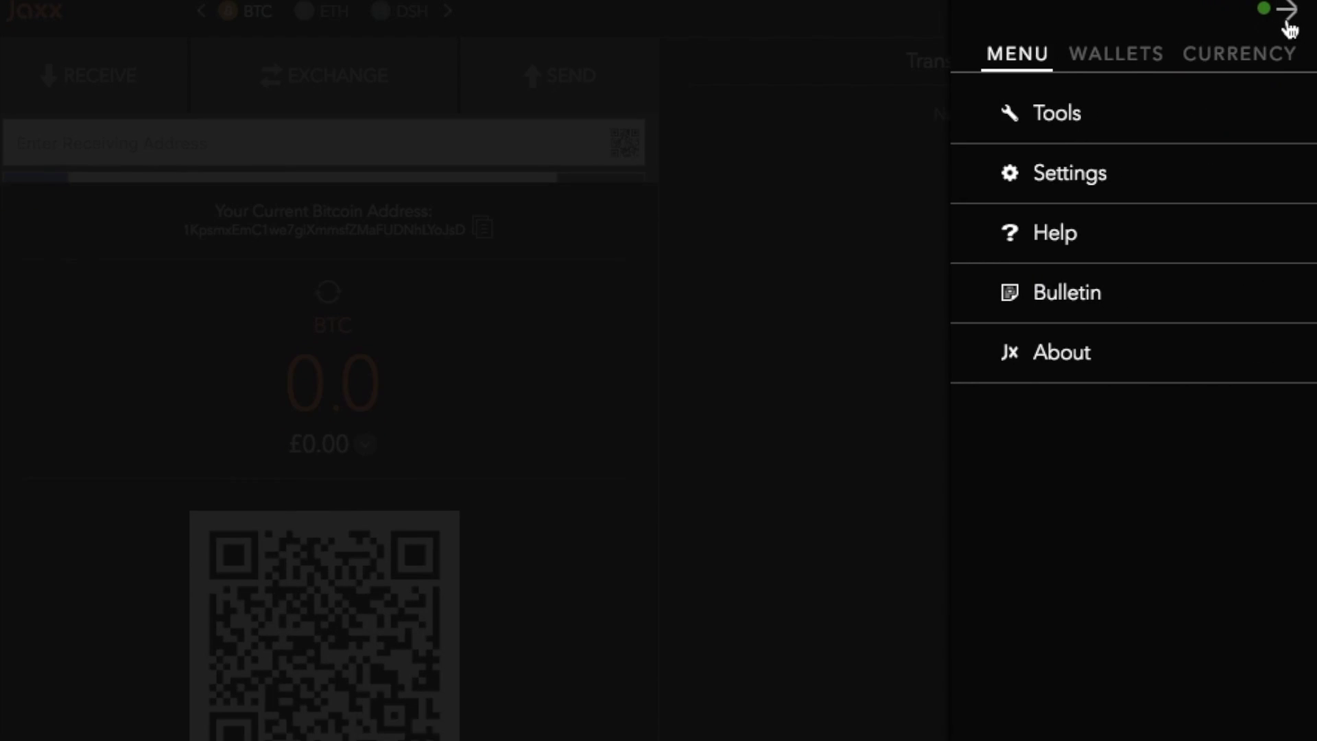
pyautogui.click(1231, 54)
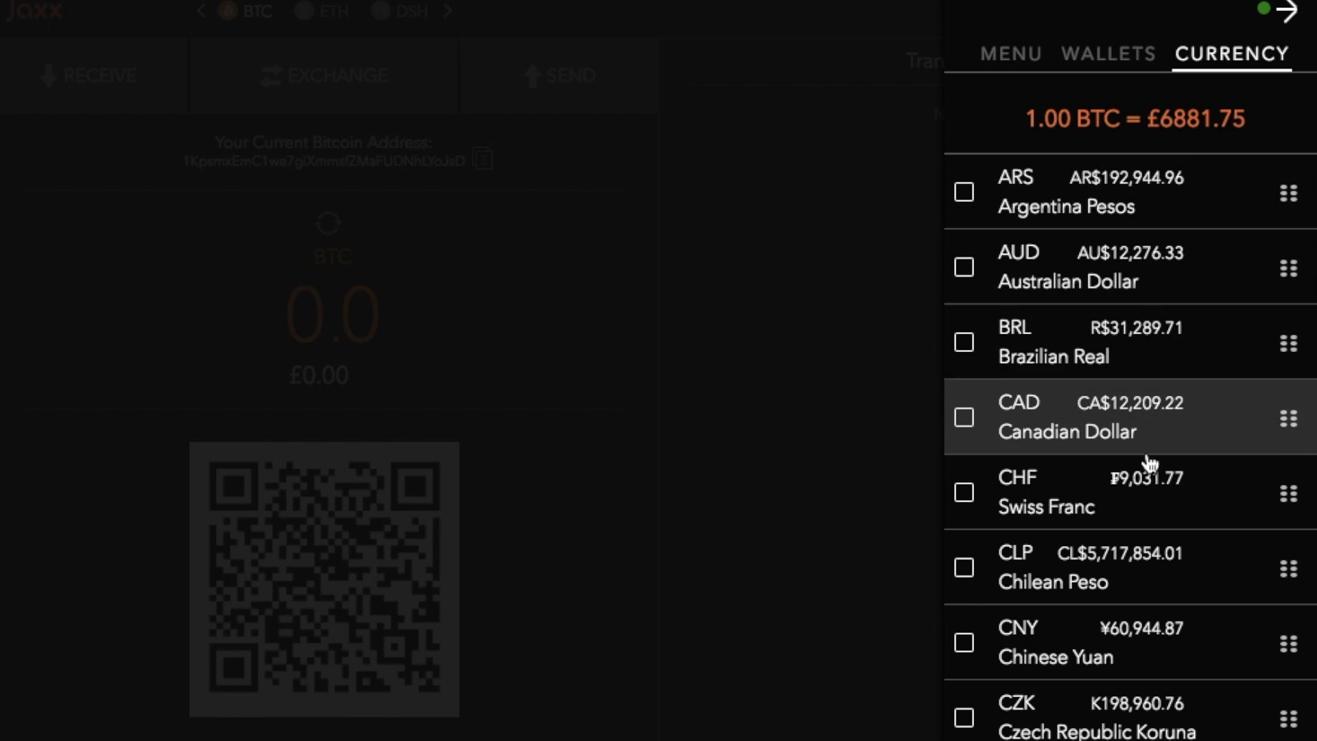
pyautogui.scroll(-5, 1150, 481)
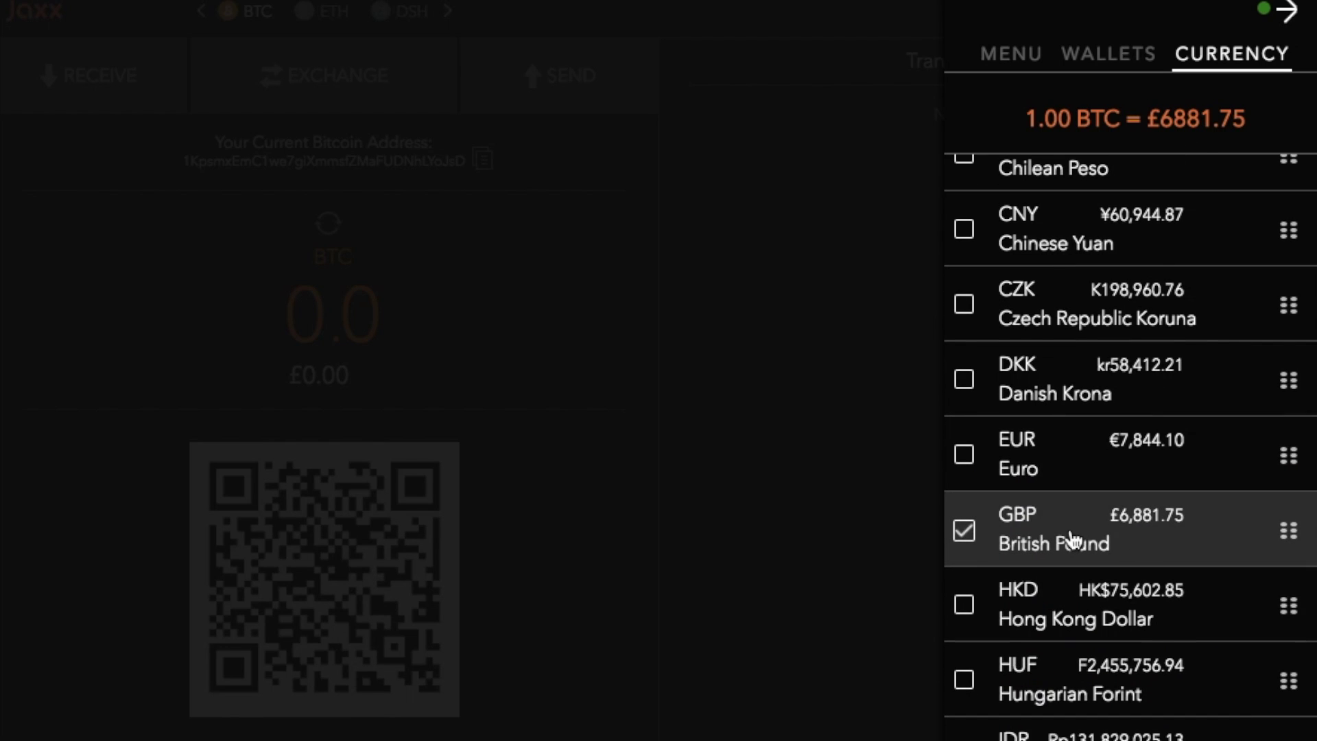
pyautogui.scroll(-10, 1073, 540)
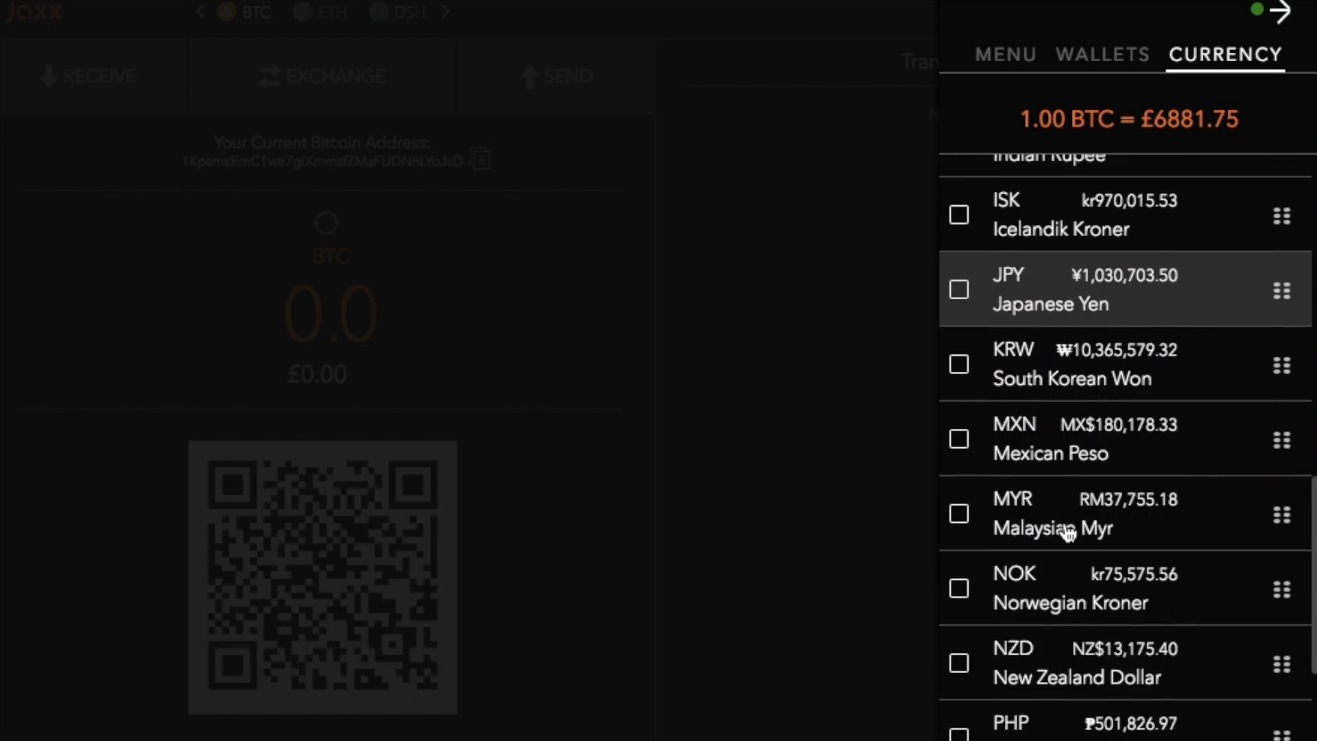
pyautogui.scroll(-6, 1067, 533)
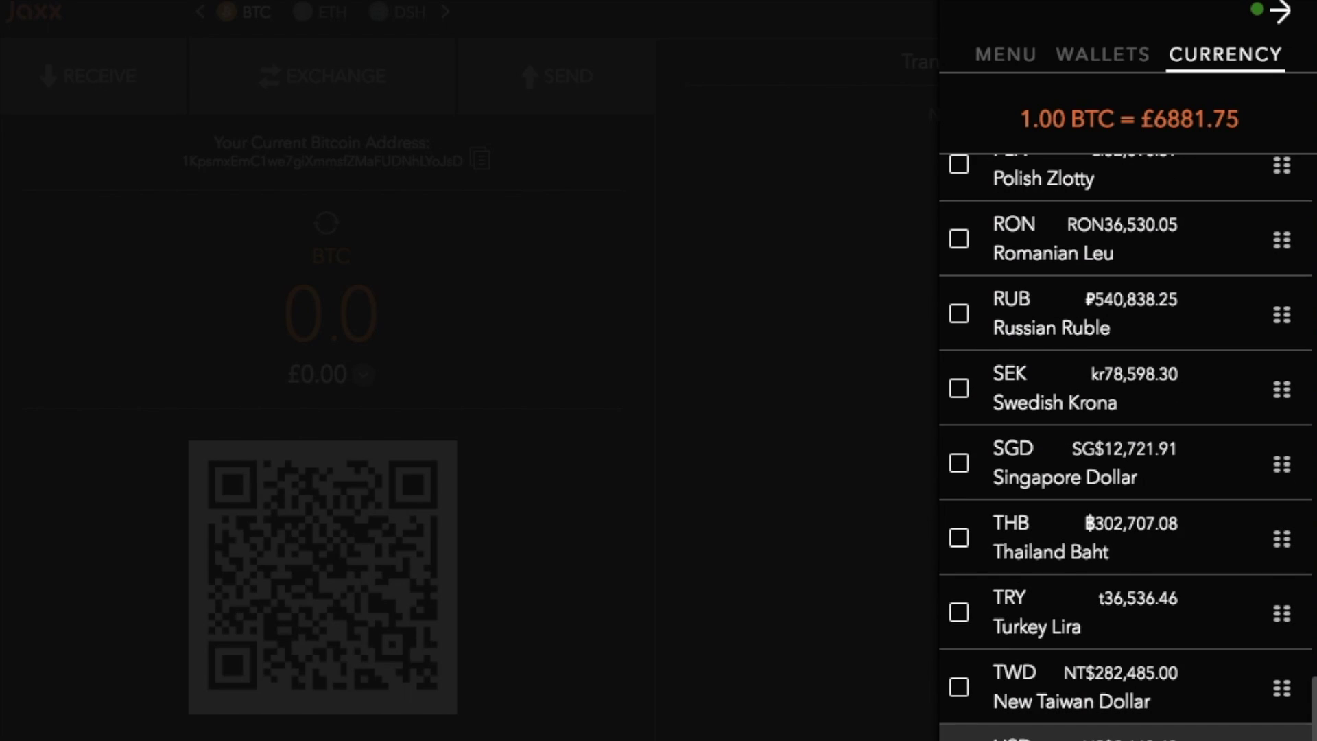
pyautogui.click(386, 393)
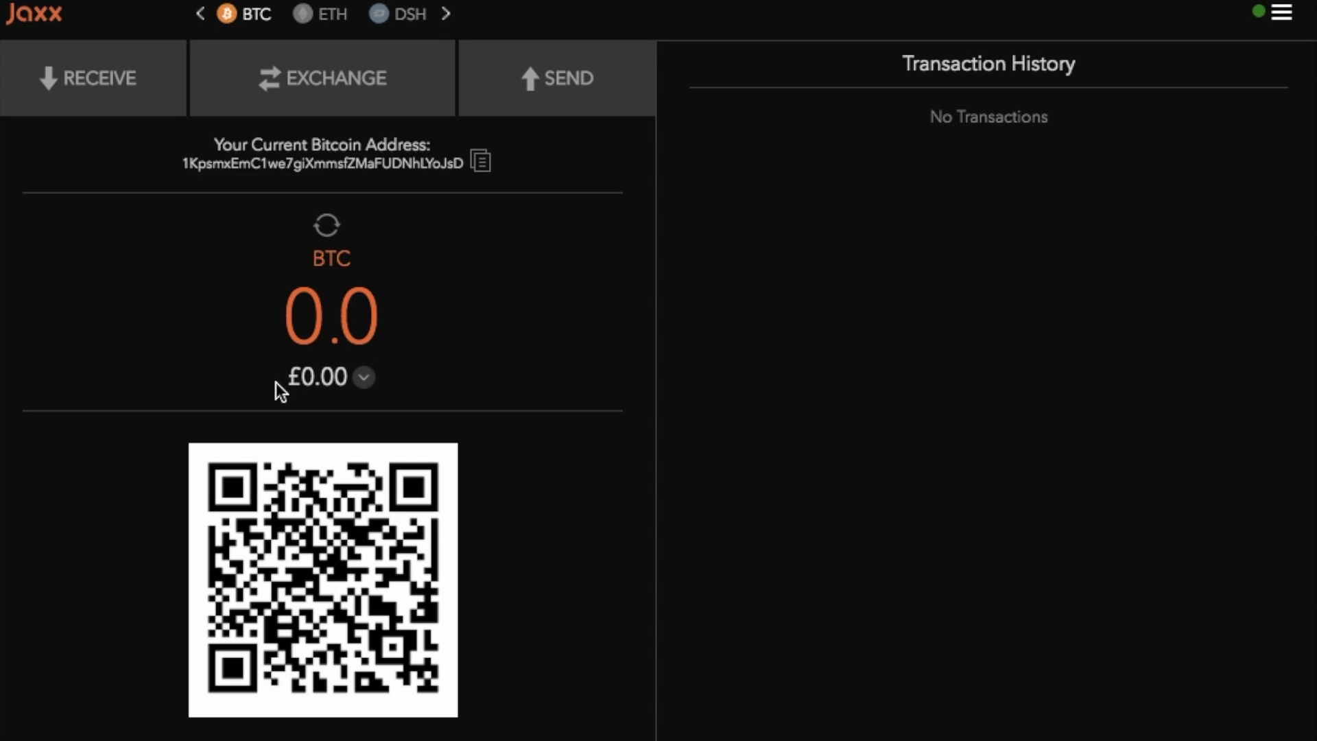
pyautogui.click(364, 379)
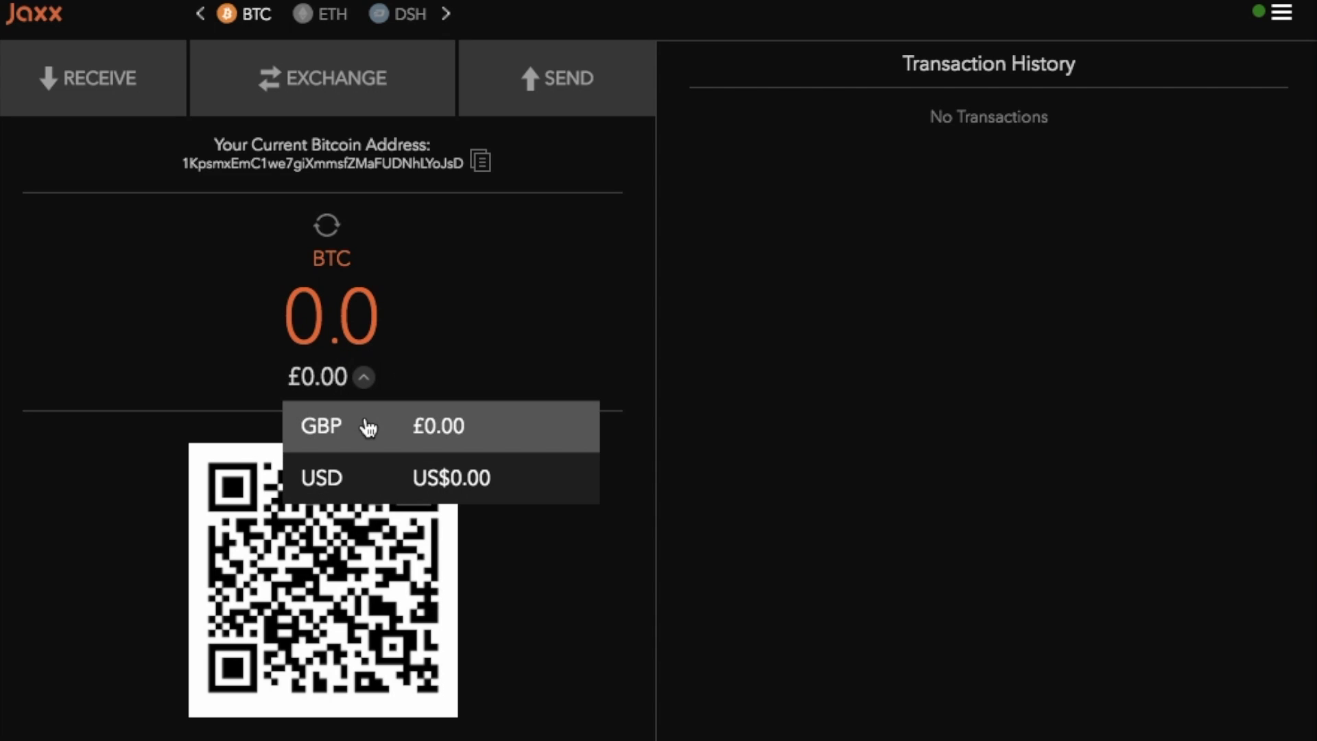
pyautogui.click(362, 481)
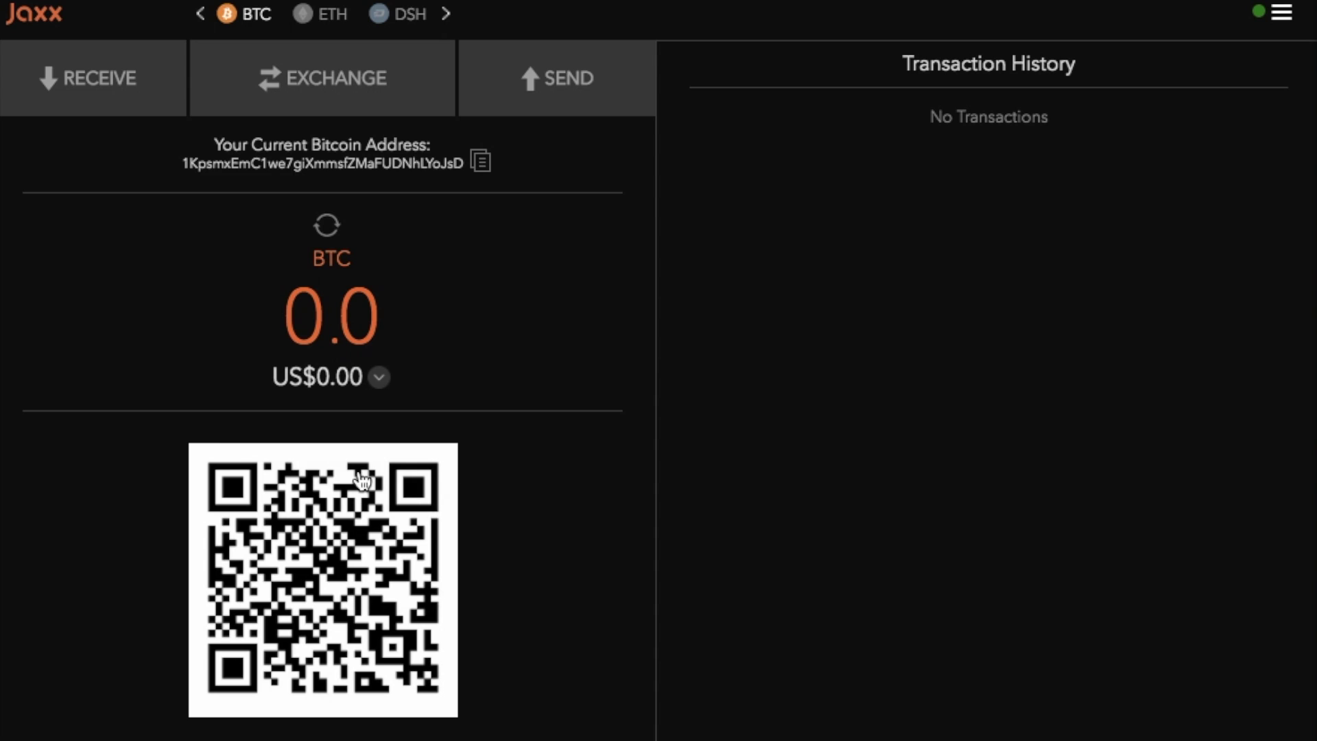
# Tick BCH - Bitcoin Cash in the side panel's WALLETS list
pyautogui.click(1283, 18)
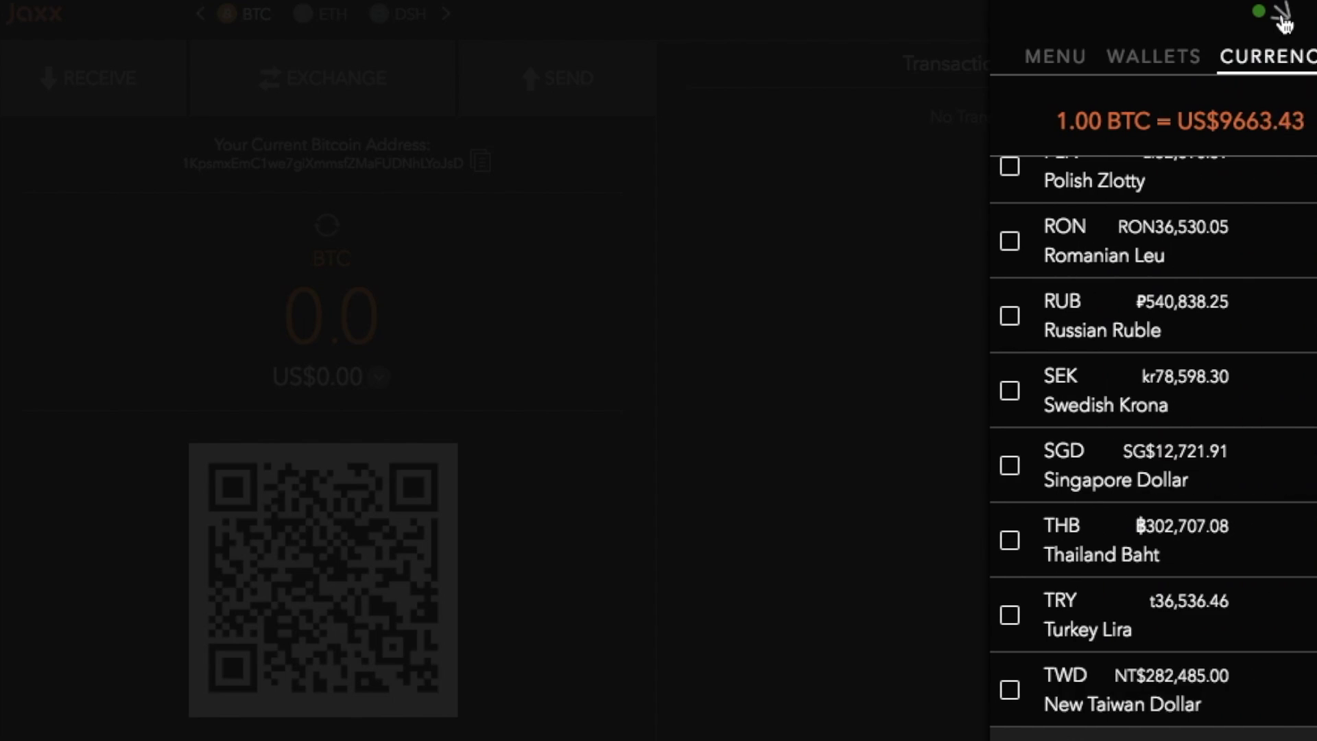
pyautogui.click(1101, 69)
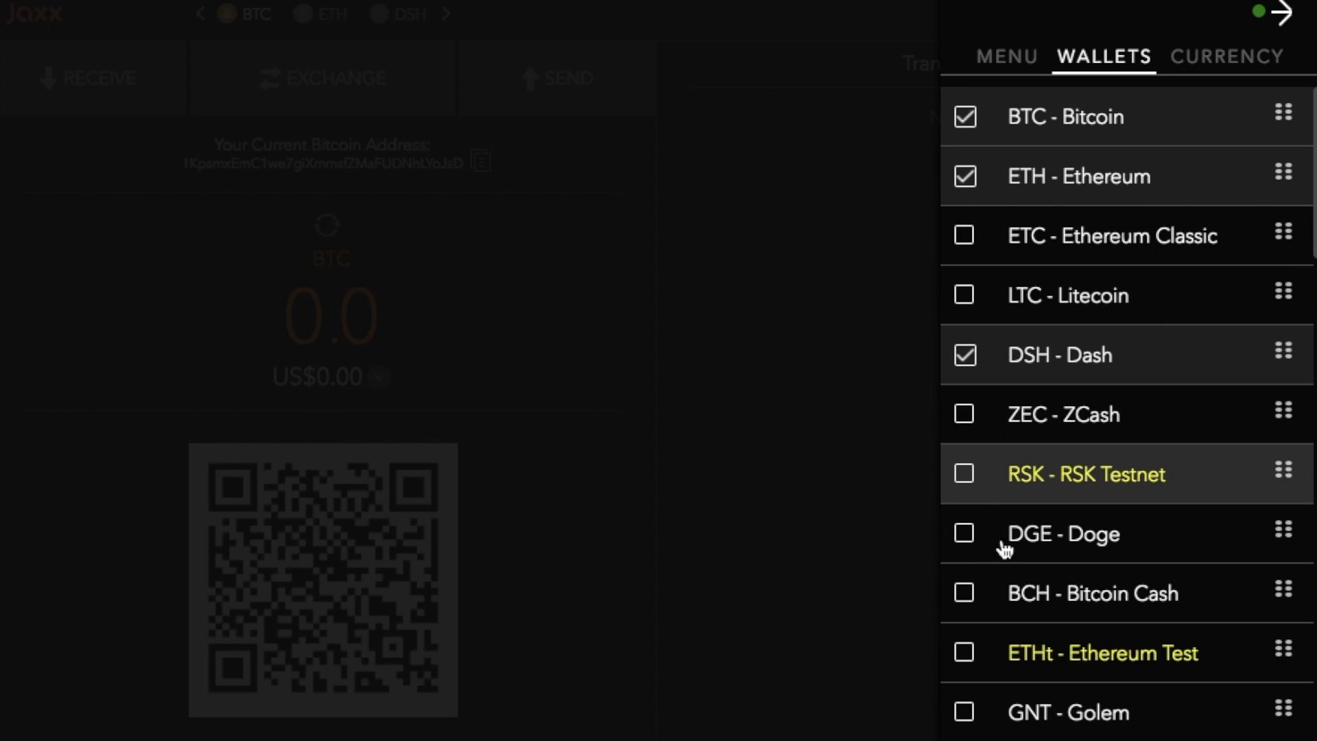
pyautogui.click(968, 602)
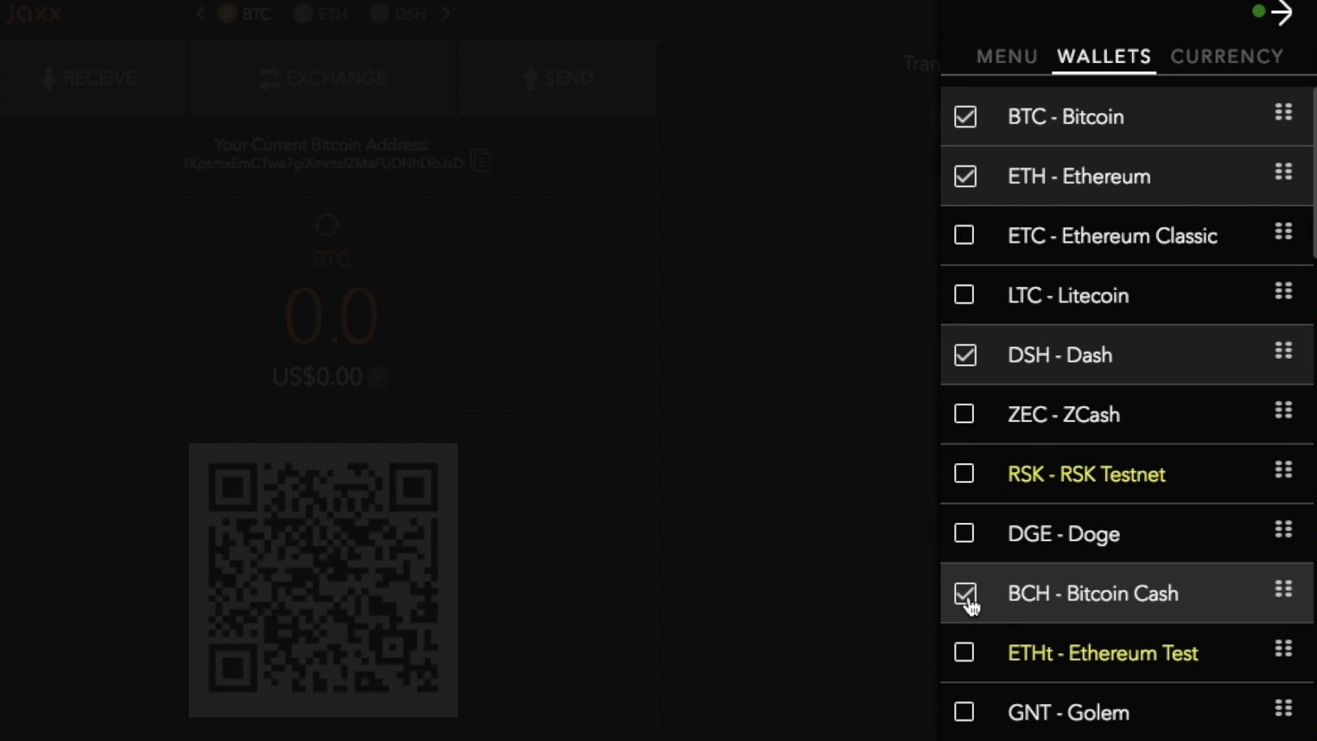
# Open the Bitcoin Cash wallet's ShapeShift exchange (BCH to BTC) and read its info dialog
pyautogui.click(835, 585)
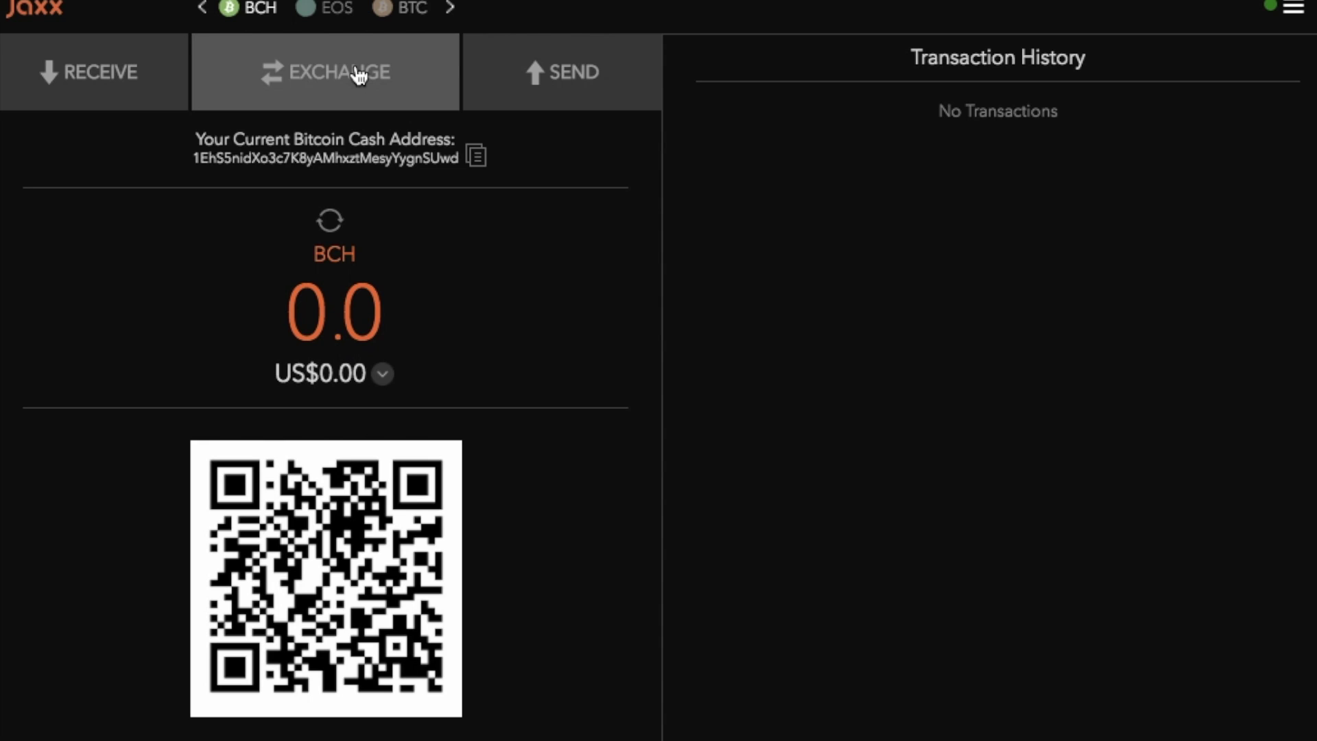
pyautogui.click(358, 75)
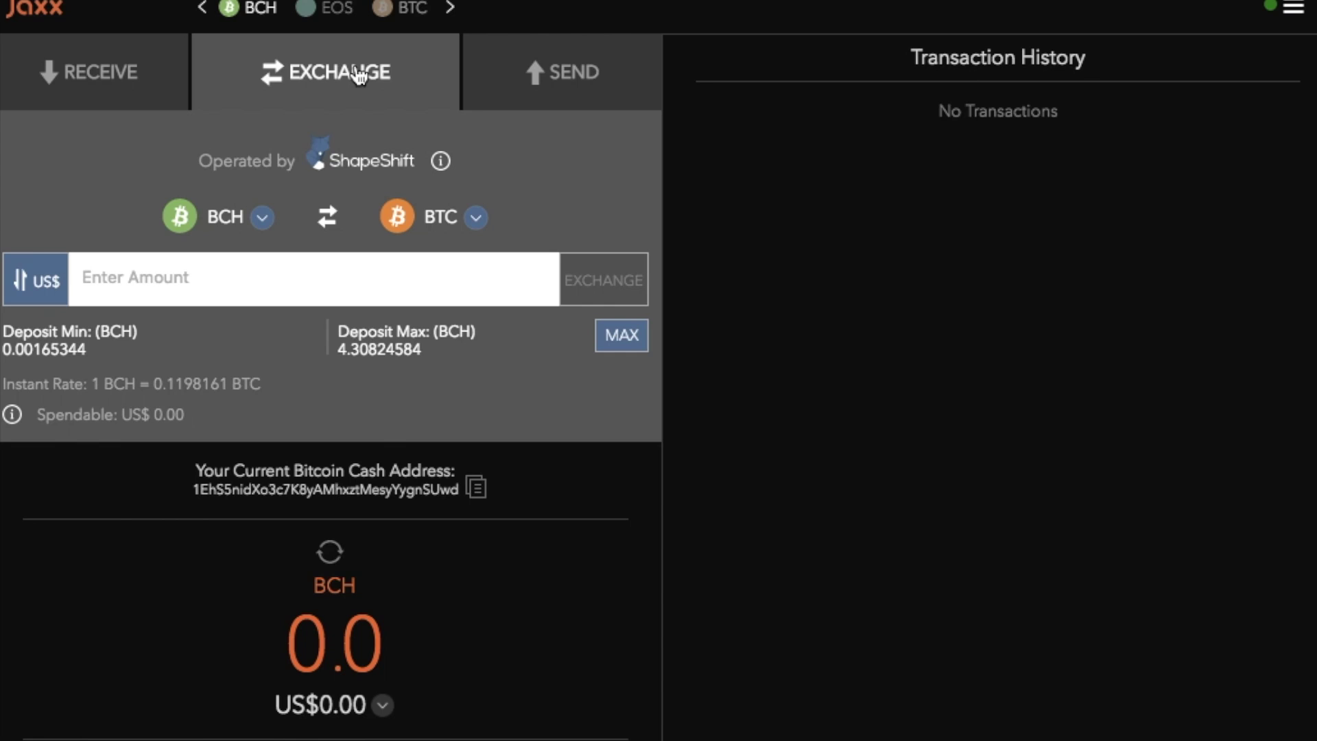
pyautogui.click(441, 163)
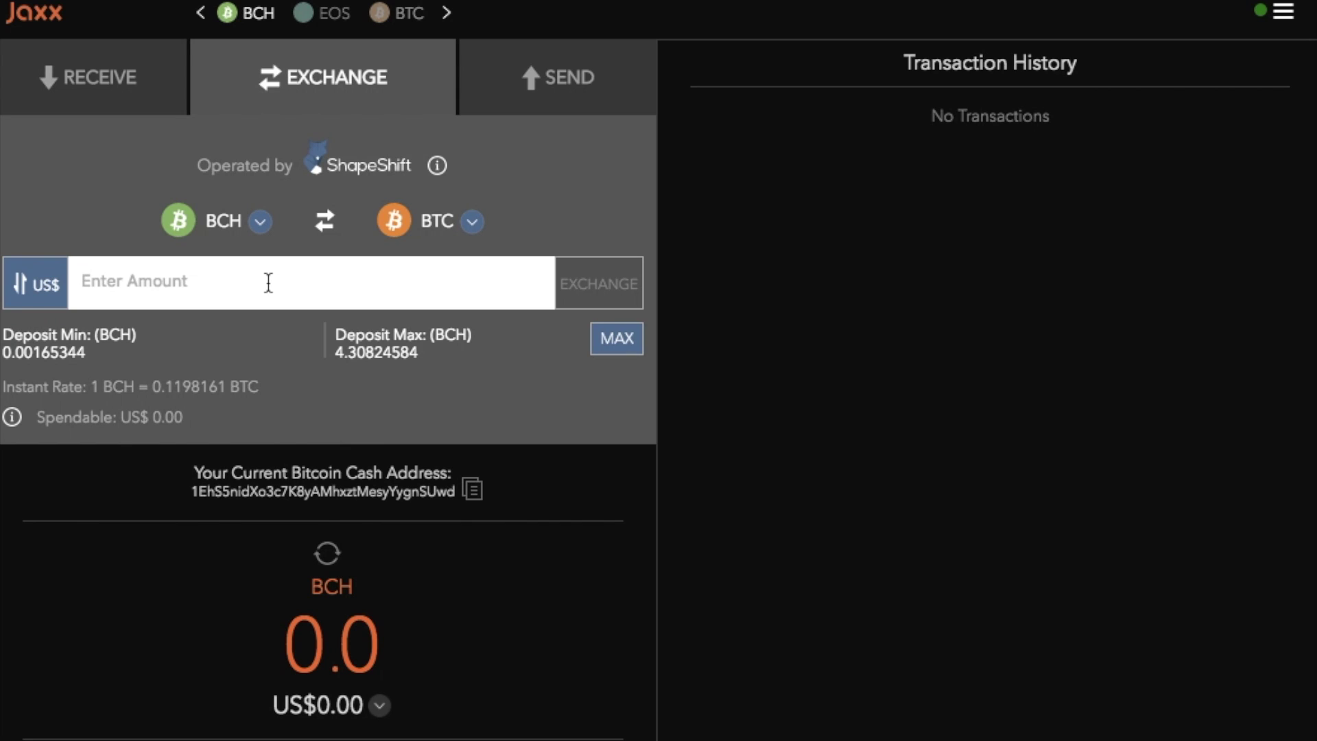
pyautogui.click(262, 223)
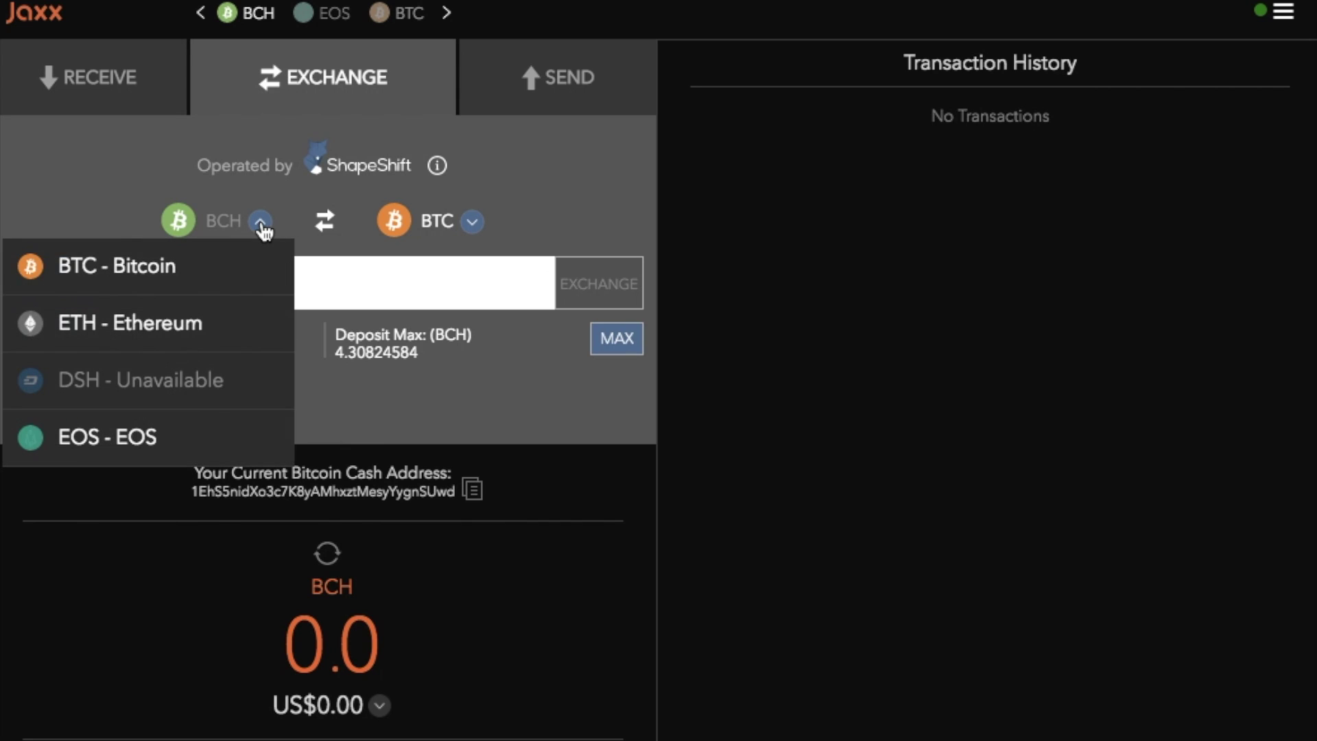
# Set the exchange to convert BTC into EOS with an amount of 100
pyautogui.click(288, 270)
pyautogui.click(471, 222)
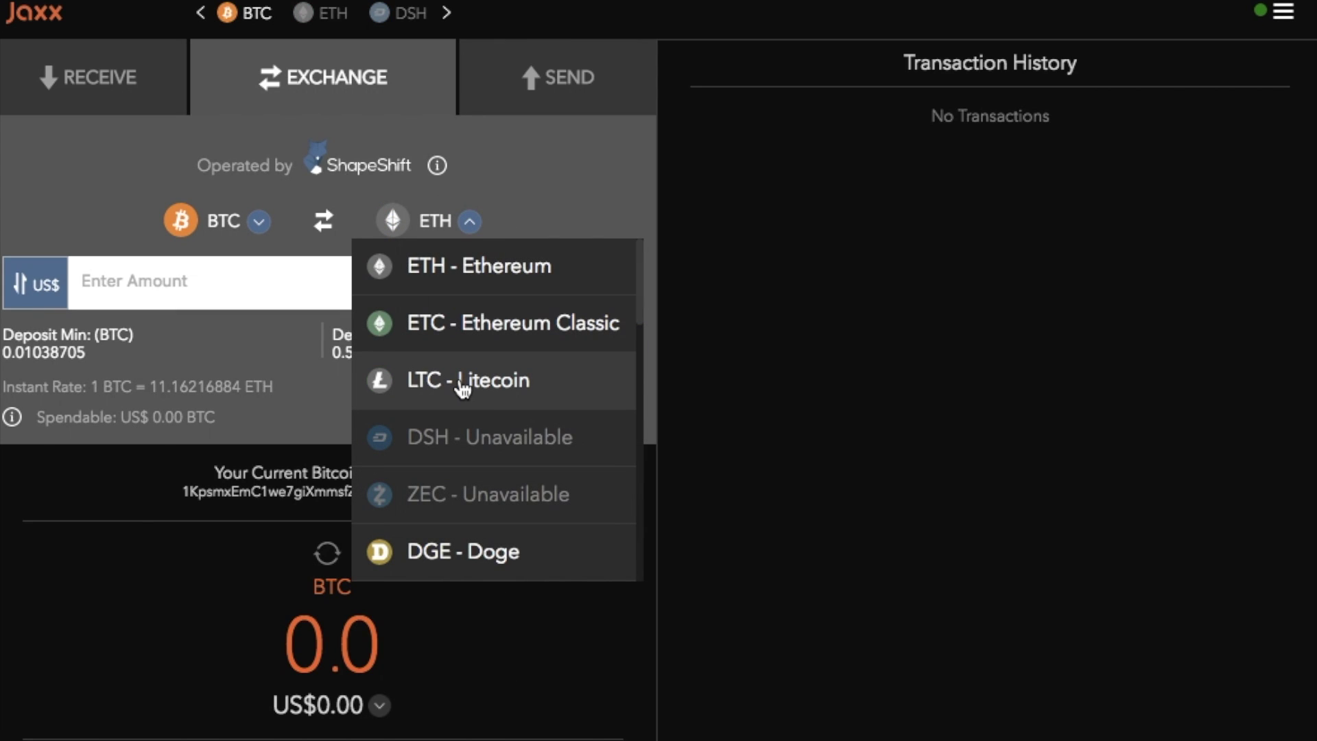
pyautogui.scroll(-6, 463, 388)
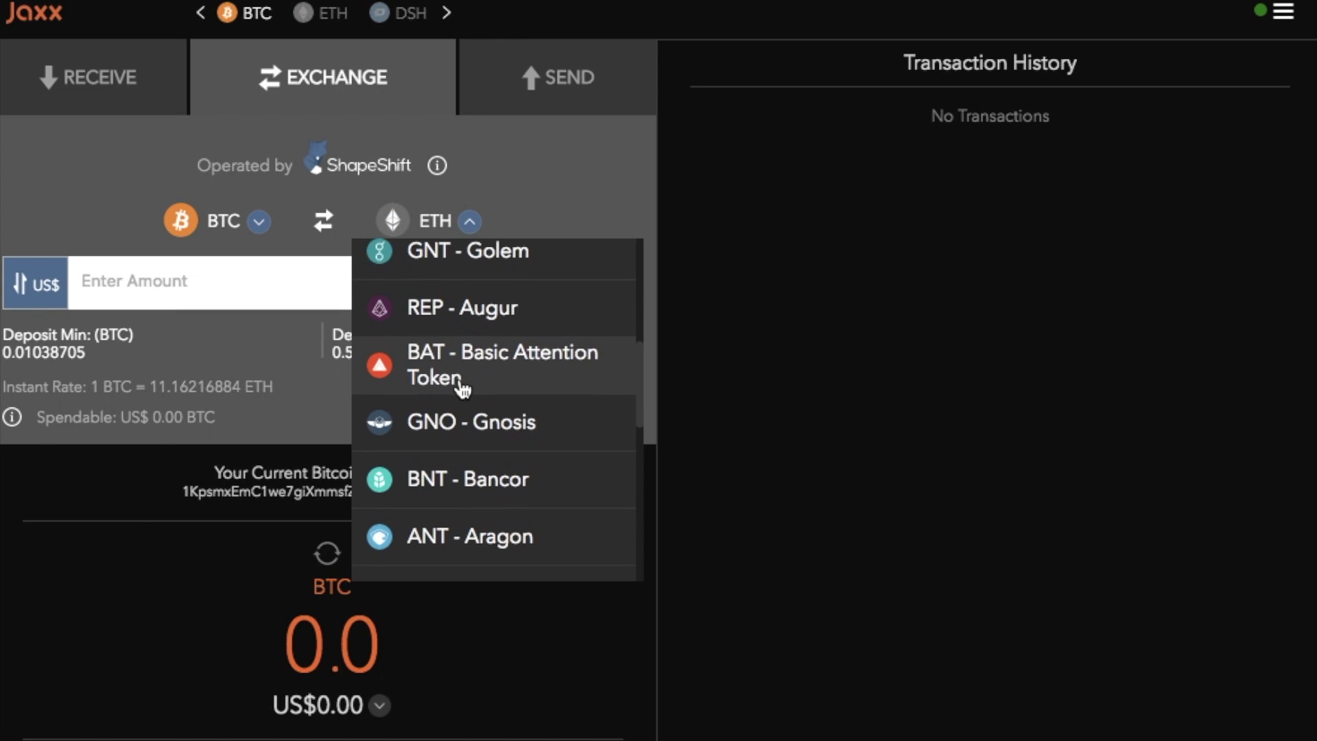
pyautogui.scroll(-5, 464, 389)
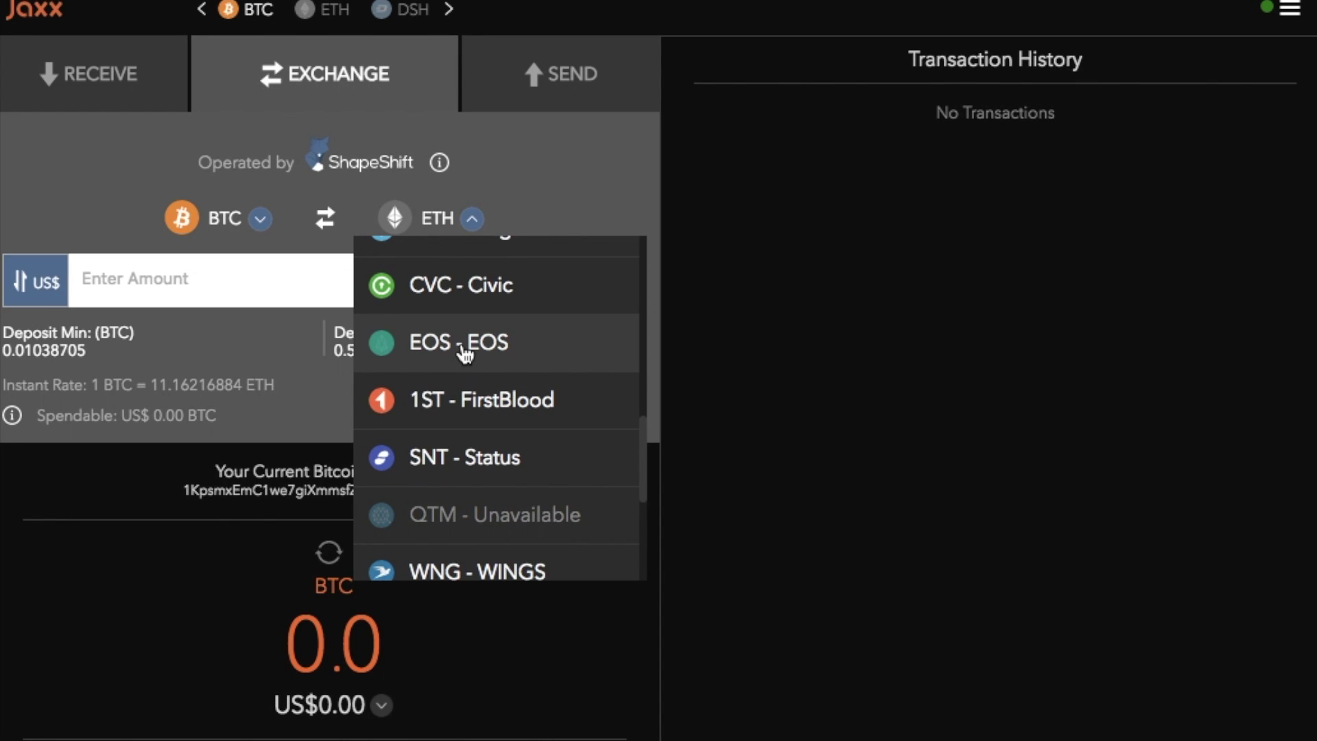
pyautogui.click(463, 350)
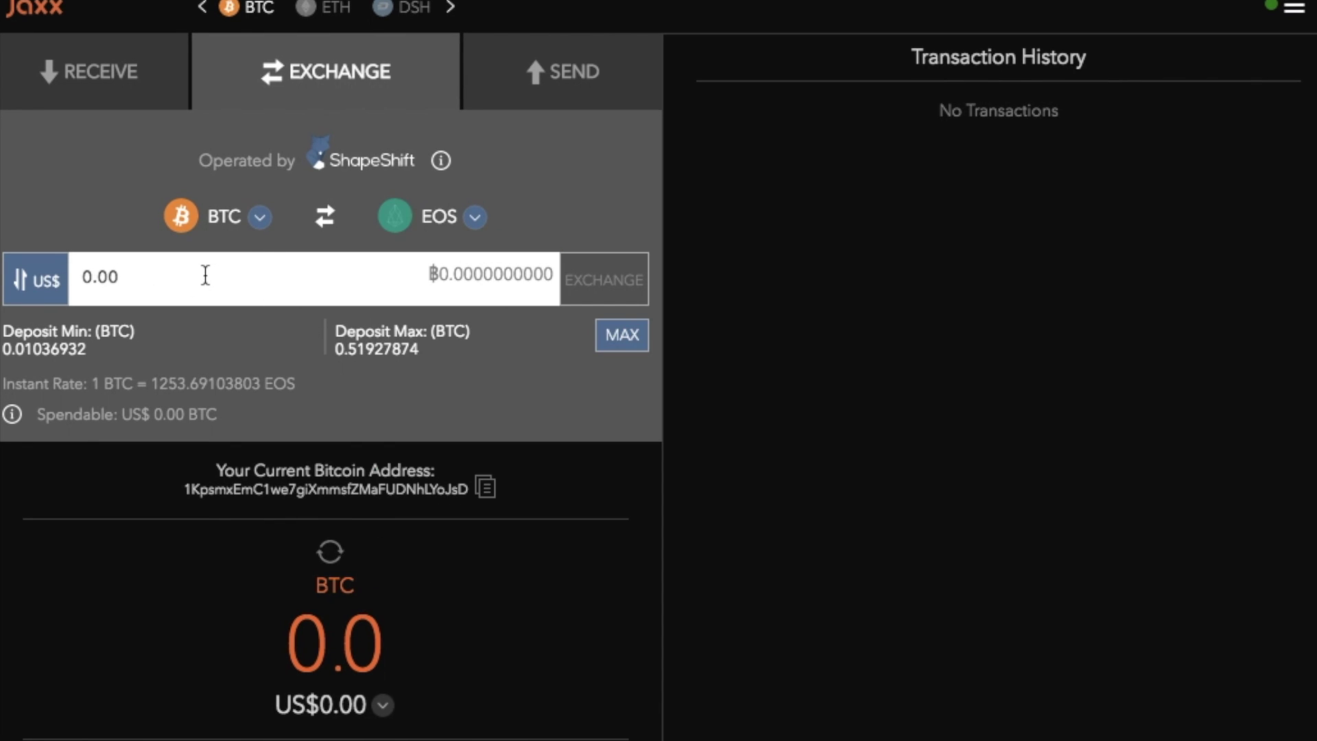
pyautogui.press('BackSpace')
pyautogui.press('BackSpace')
pyautogui.press('BackSpace')
pyautogui.press('BackSpace')
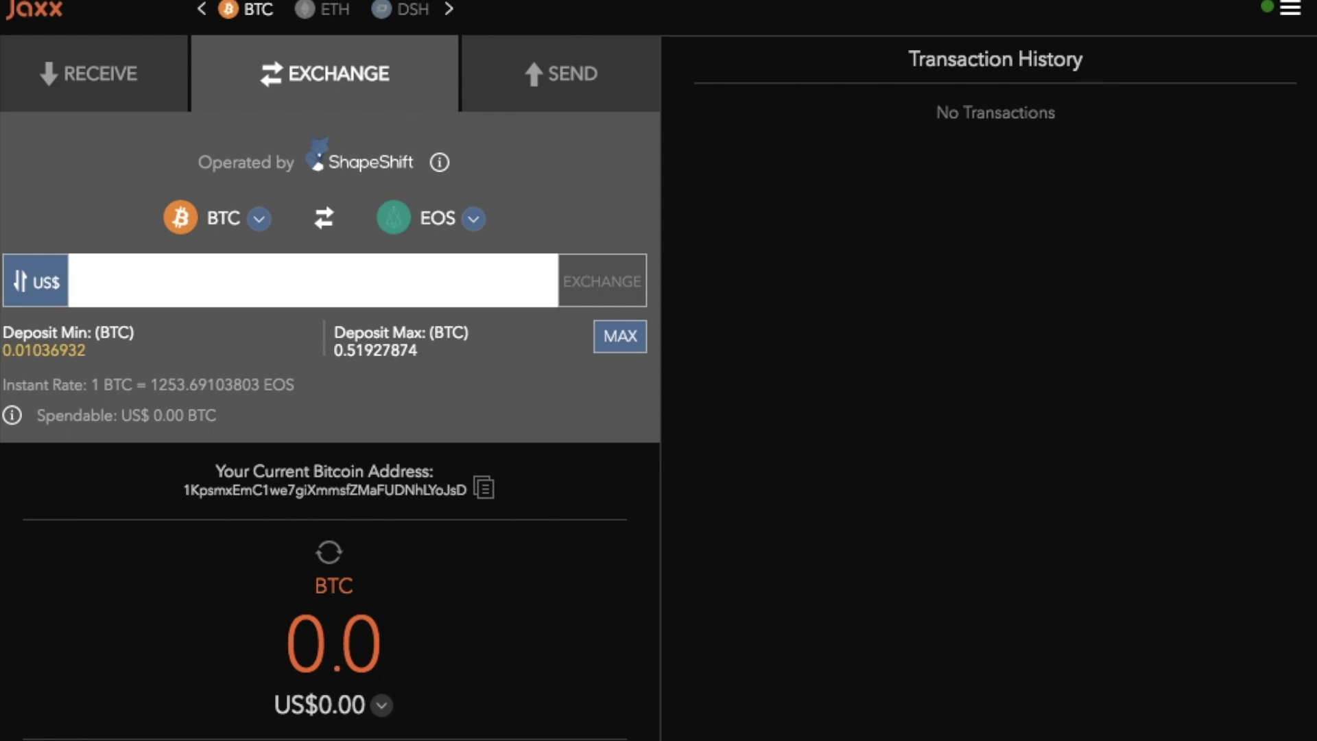
pyautogui.write('100')
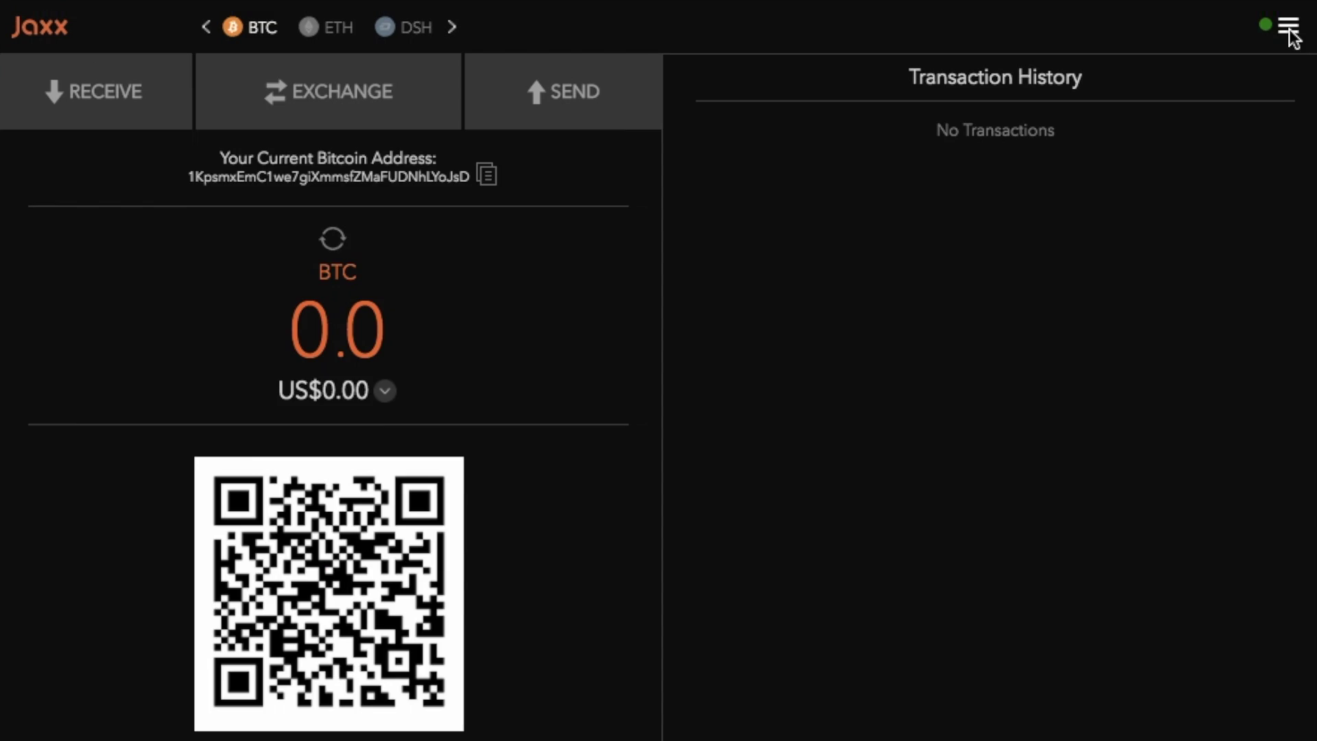
pyautogui.click(1274, 10)
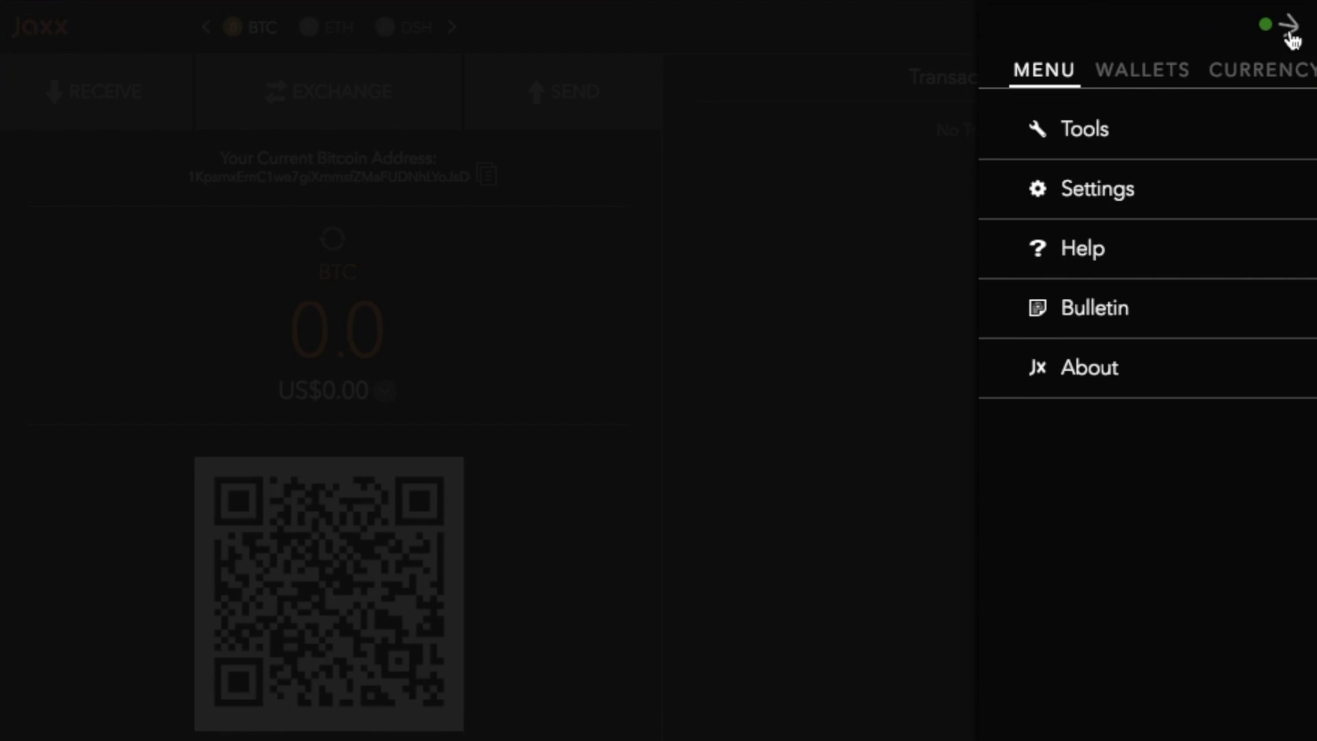
# Open Tools > Backup Wallet to view and confirm the 12-word backup phrase
pyautogui.click(1044, 144)
pyautogui.click(1010, 118)
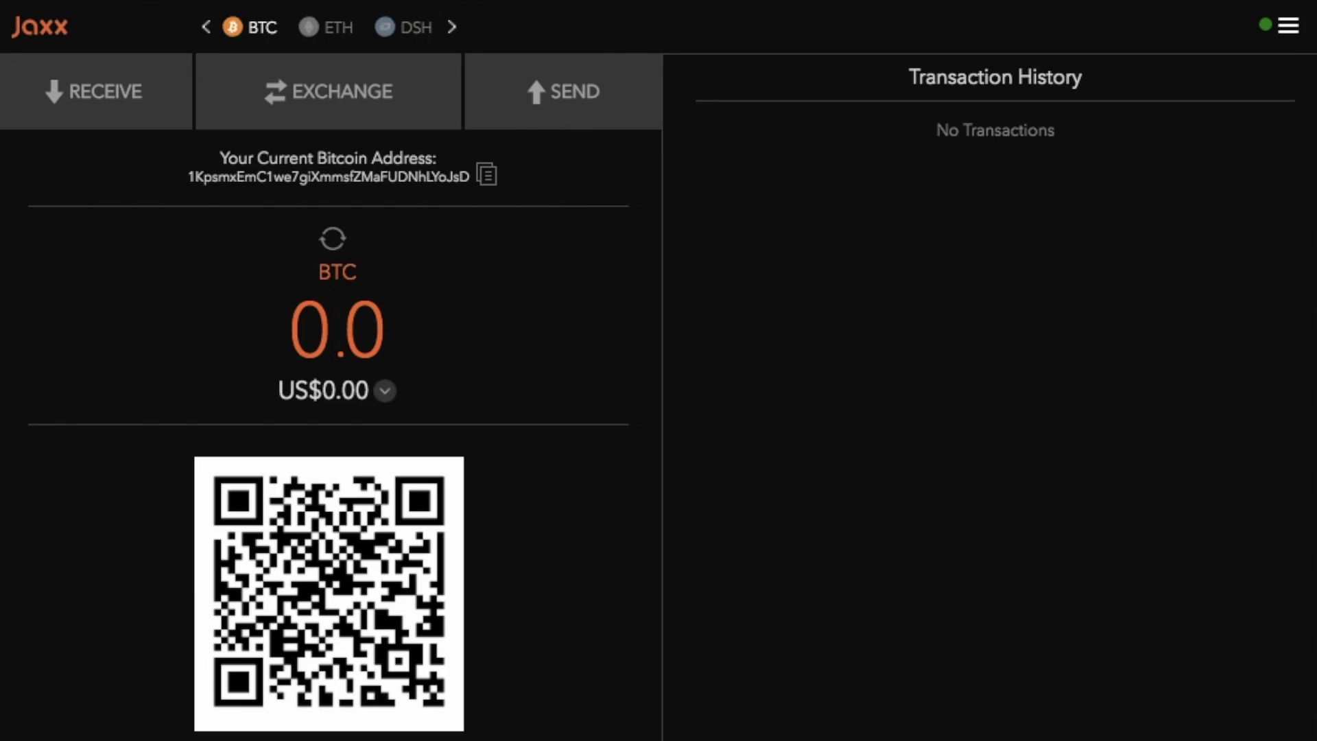
# On the Tools page, read the info for Display Private Keys and Pair Devices
pyautogui.click(1284, 27)
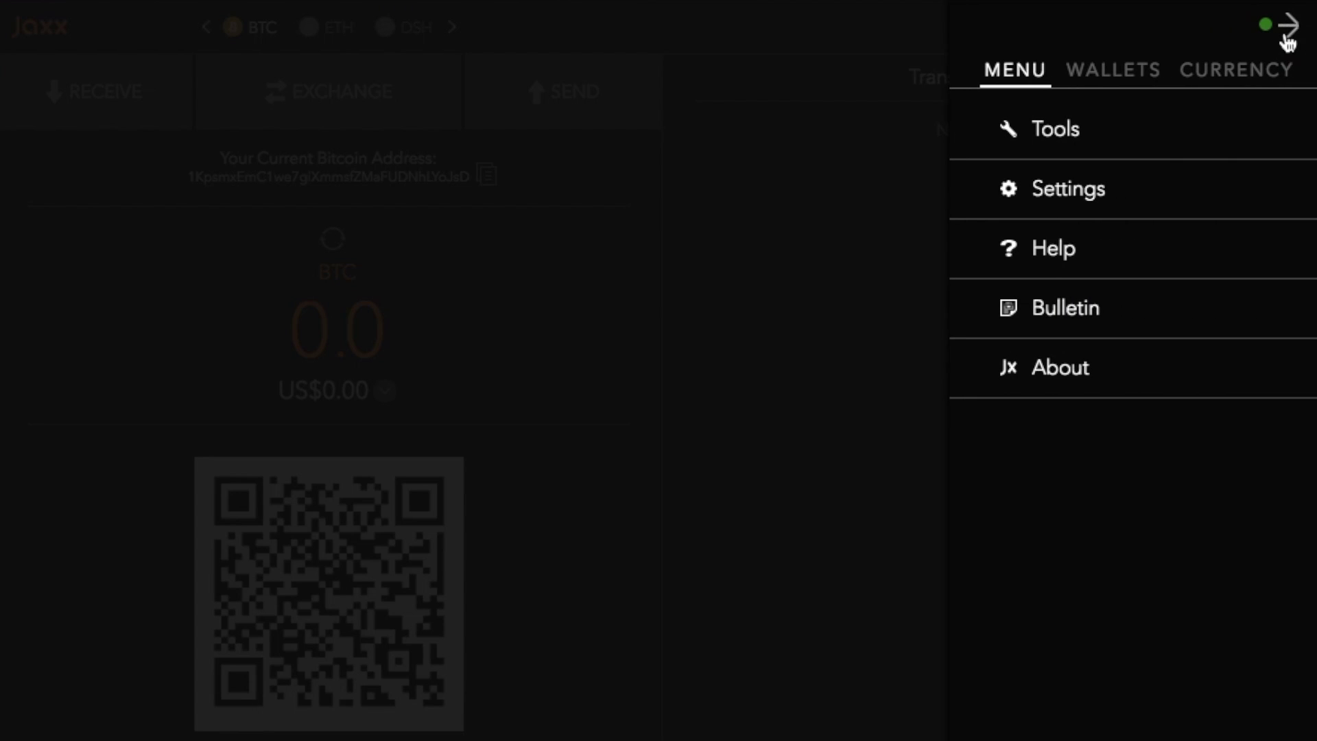
pyautogui.click(1044, 130)
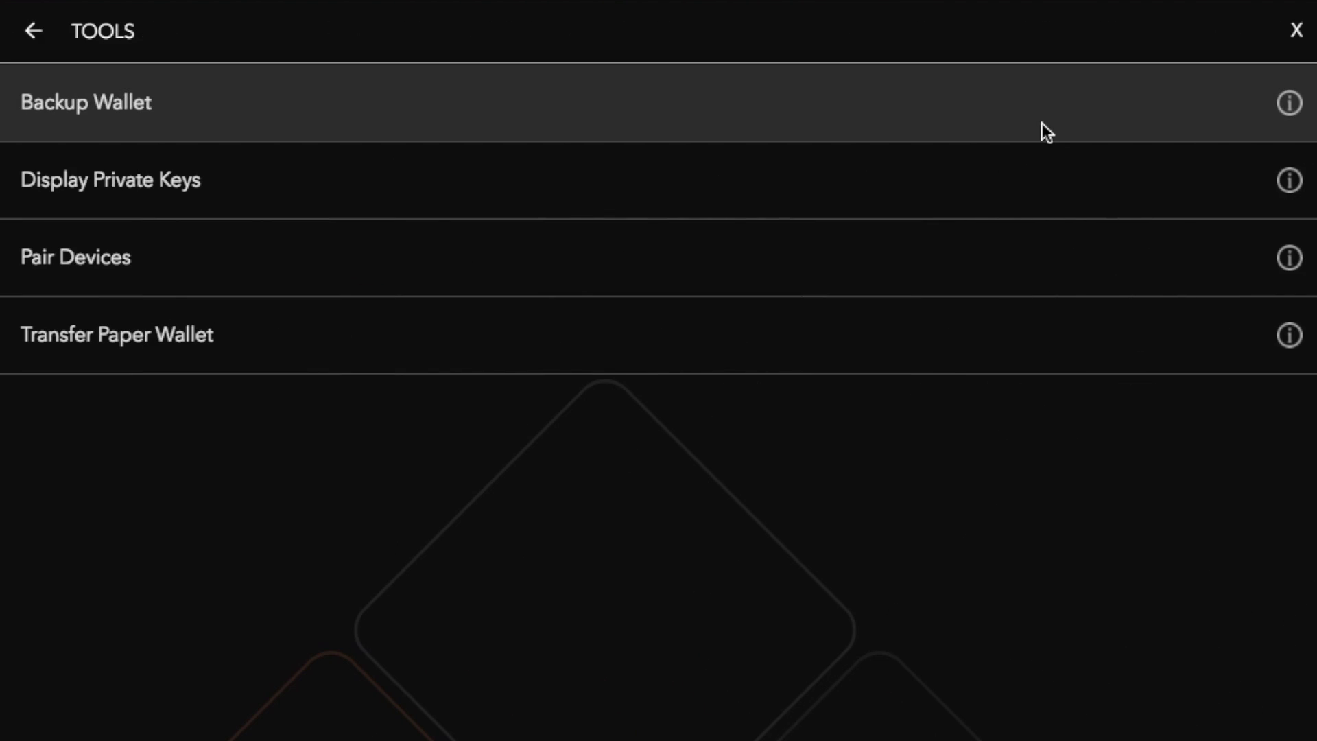
pyautogui.click(1289, 183)
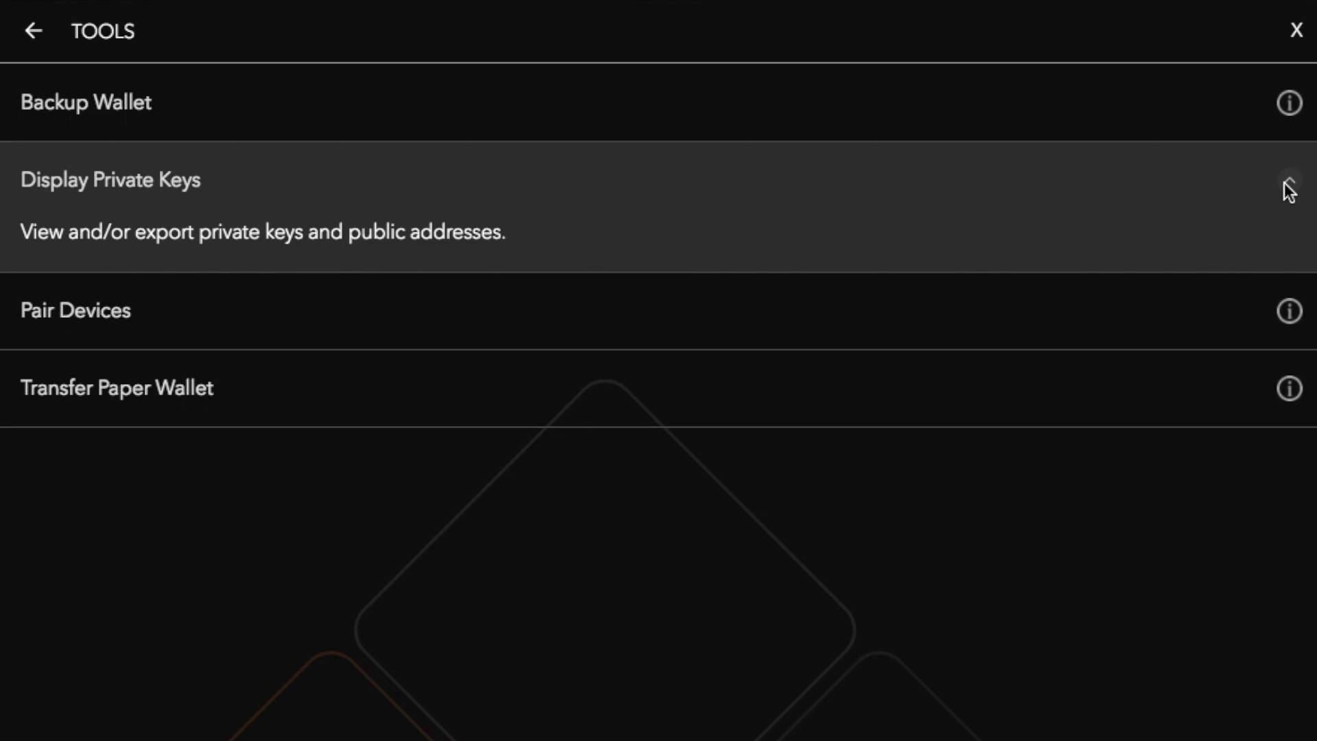
pyautogui.moveTo(1293, 265)
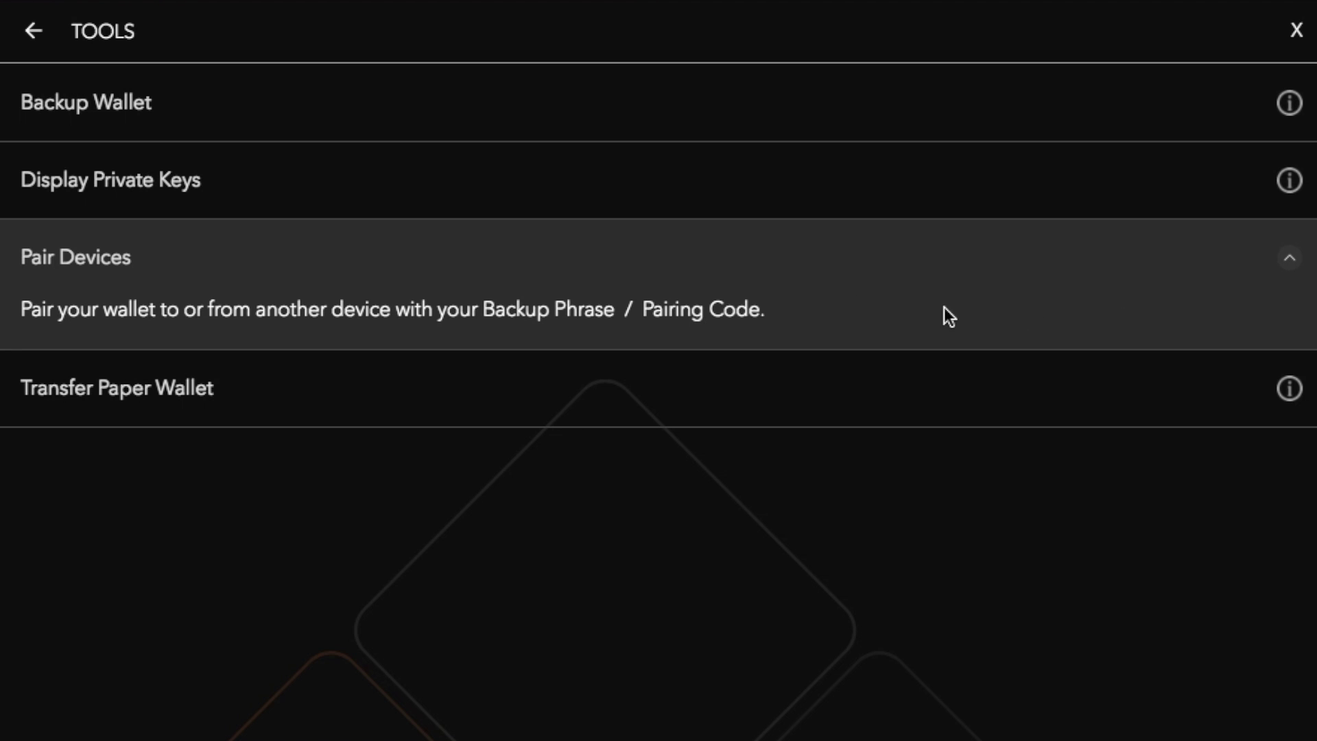
# Show the Pair Devices pairing code QR and backup phrase, then return to the Tools list
pyautogui.click(170, 328)
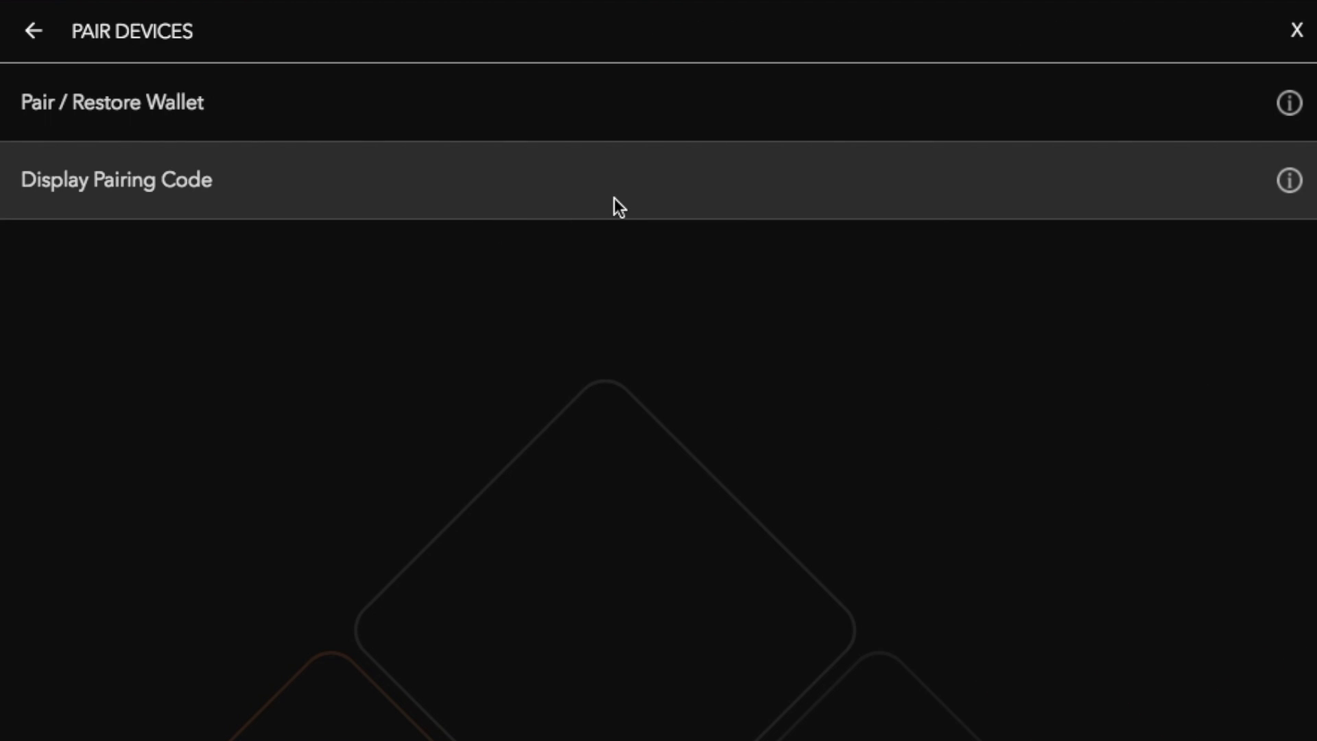
pyautogui.click(1290, 189)
pyautogui.click(716, 220)
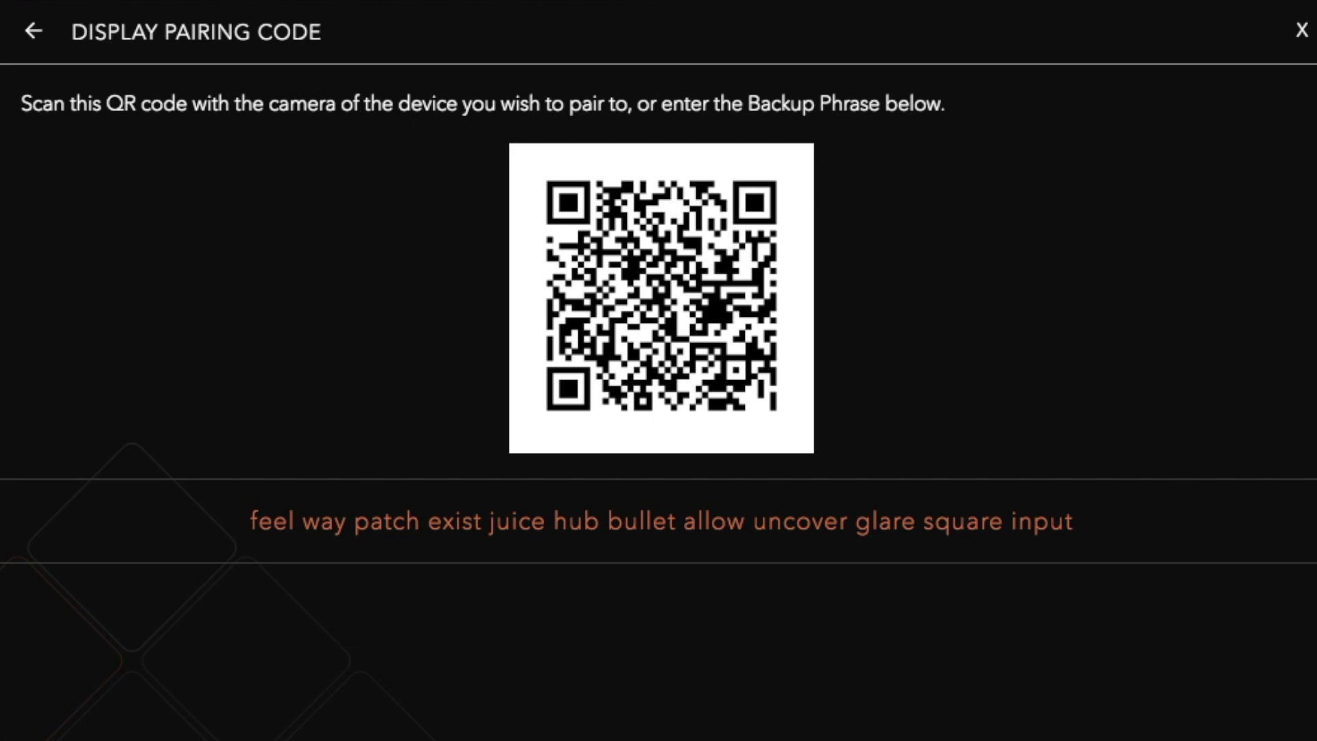
pyautogui.press('Escape')
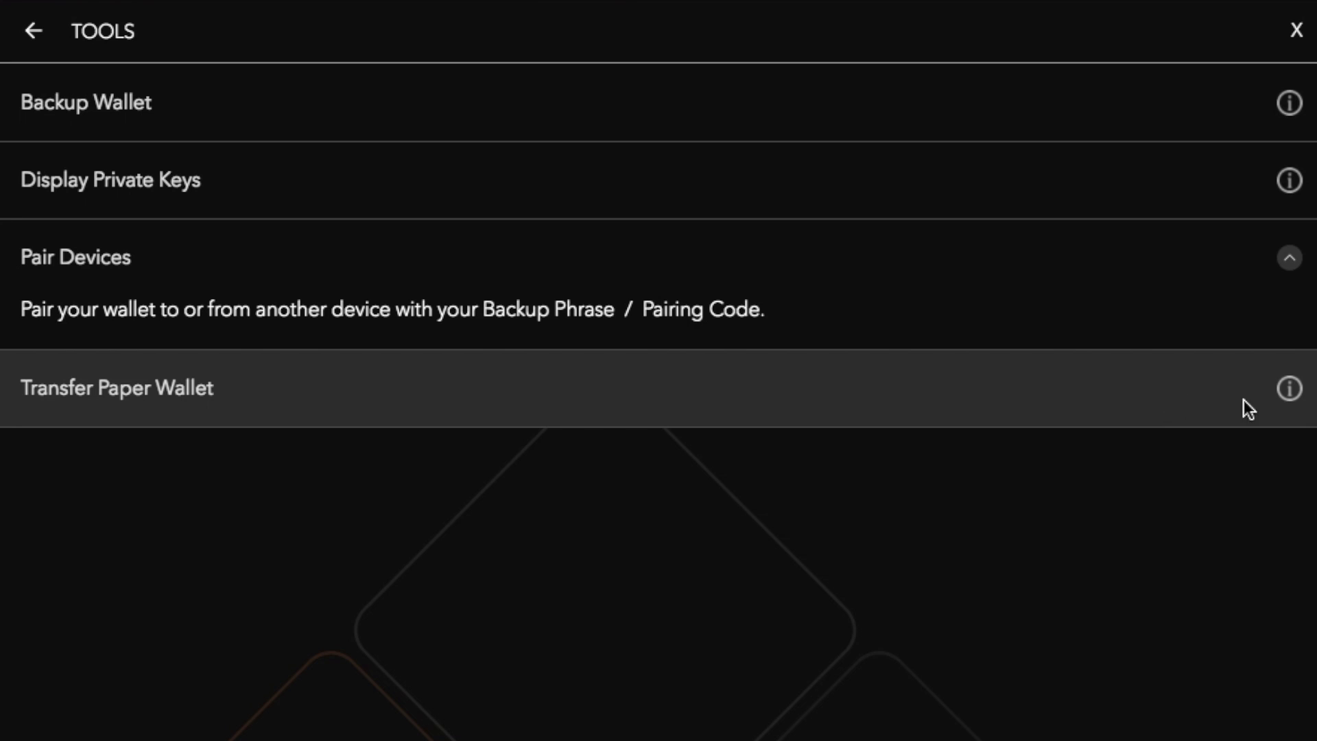
# Read the Transfer Paper Wallet description and open its BTC, ETH, DASH and BCH transfer options
pyautogui.click(1290, 395)
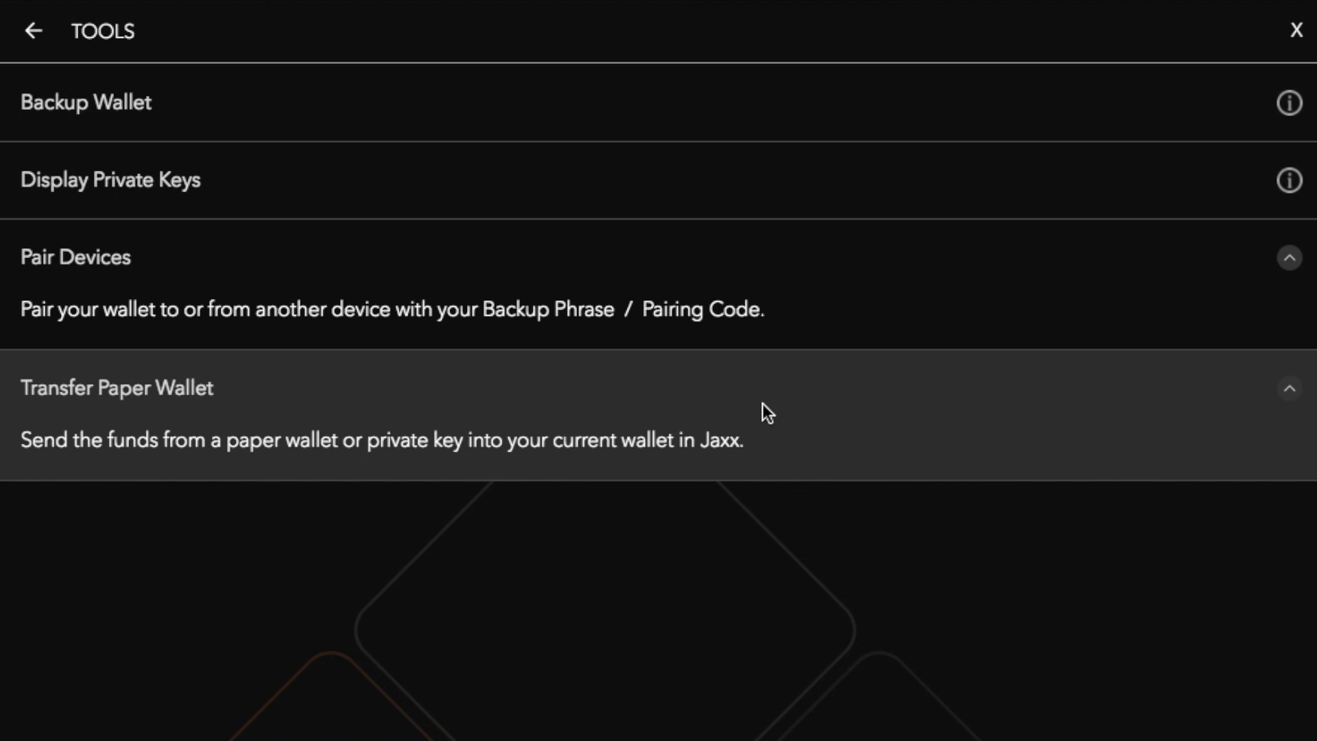
pyautogui.click(447, 410)
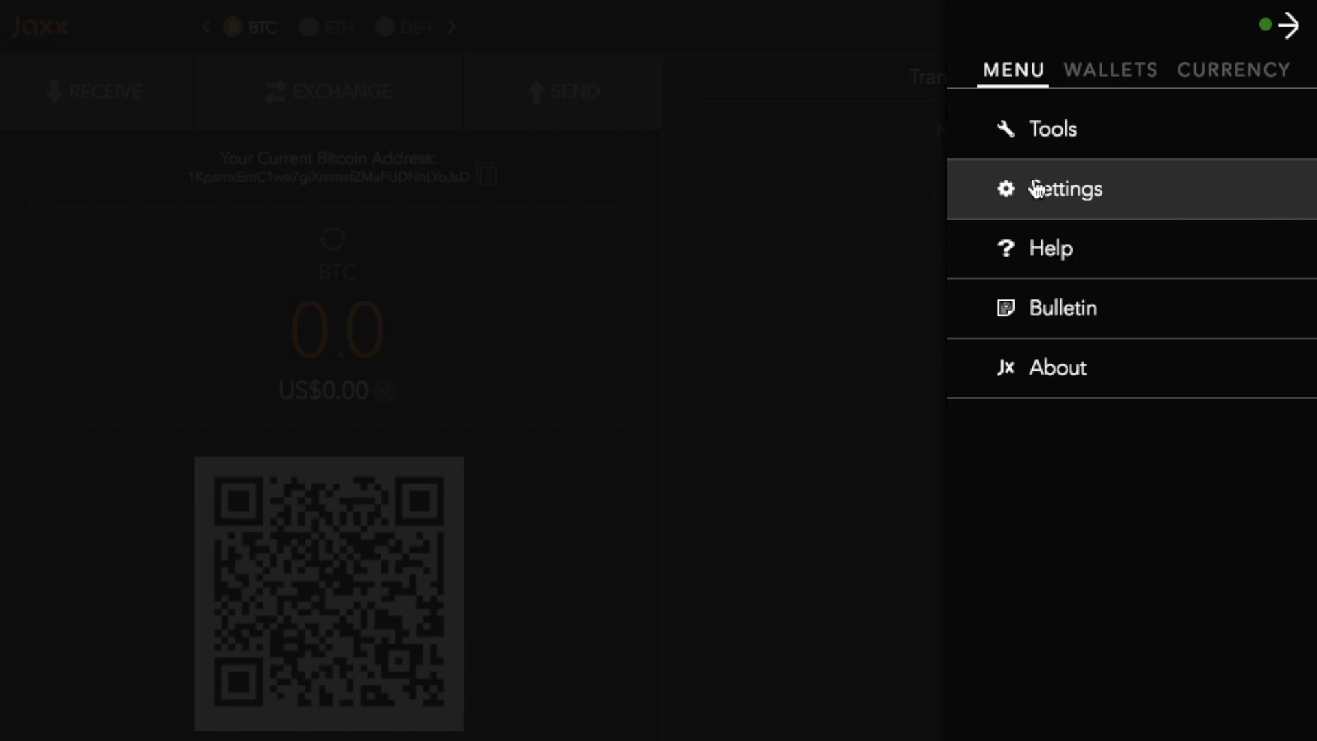
# Open Settings and read what Setup Security PIN and Reset Jaxx Cache do
pyautogui.click(1037, 189)
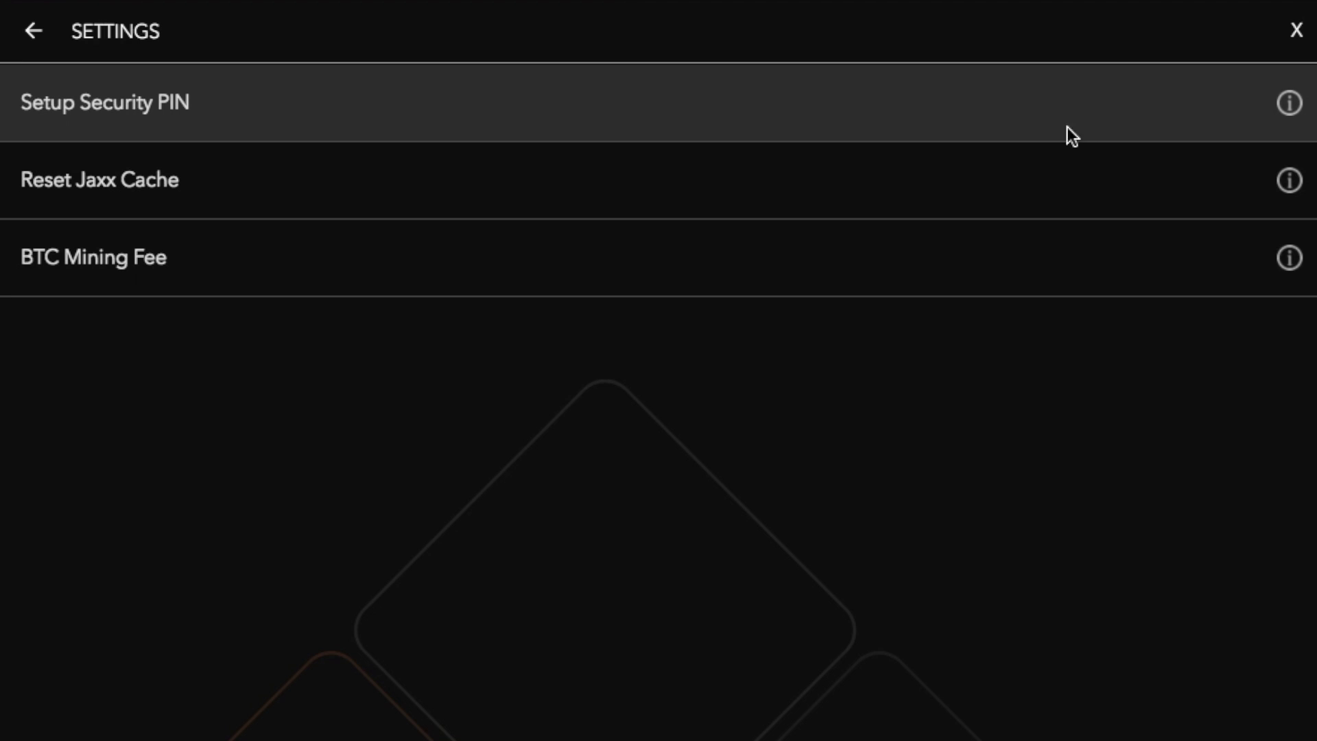
pyautogui.click(1290, 103)
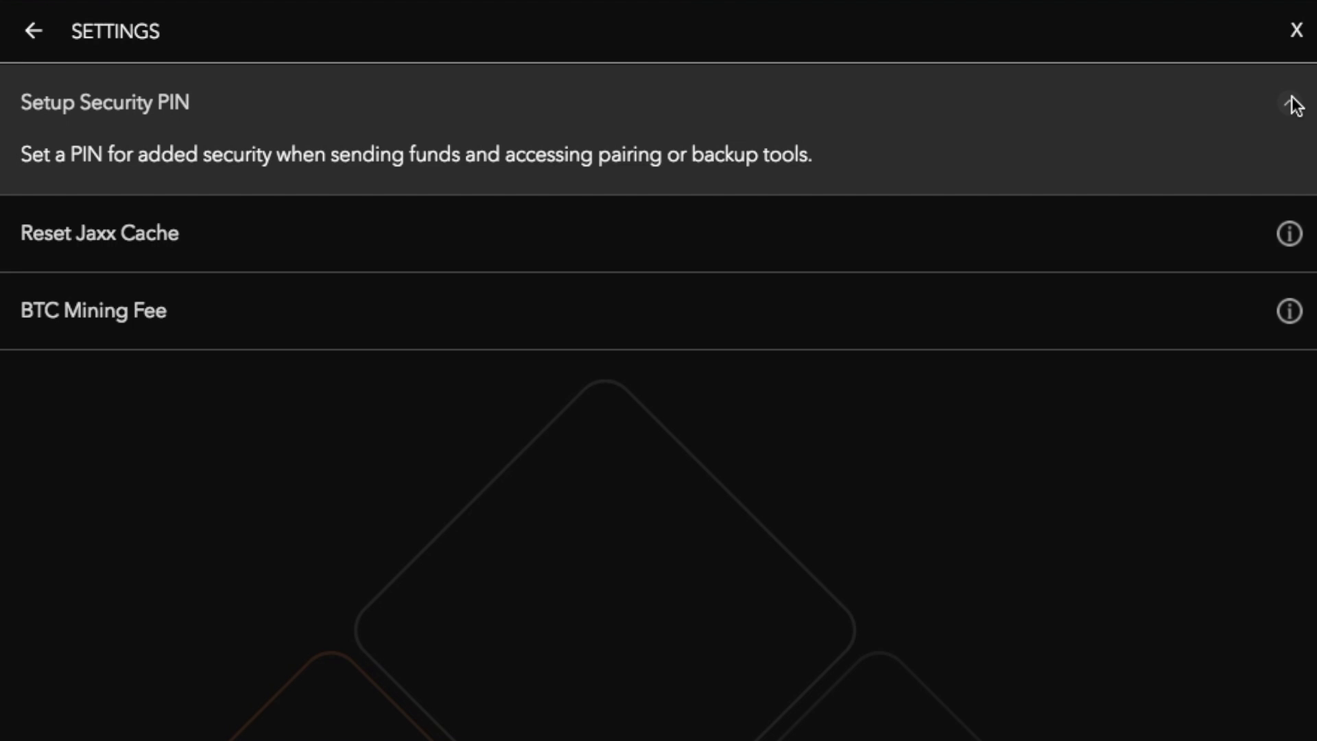
pyautogui.click(1290, 233)
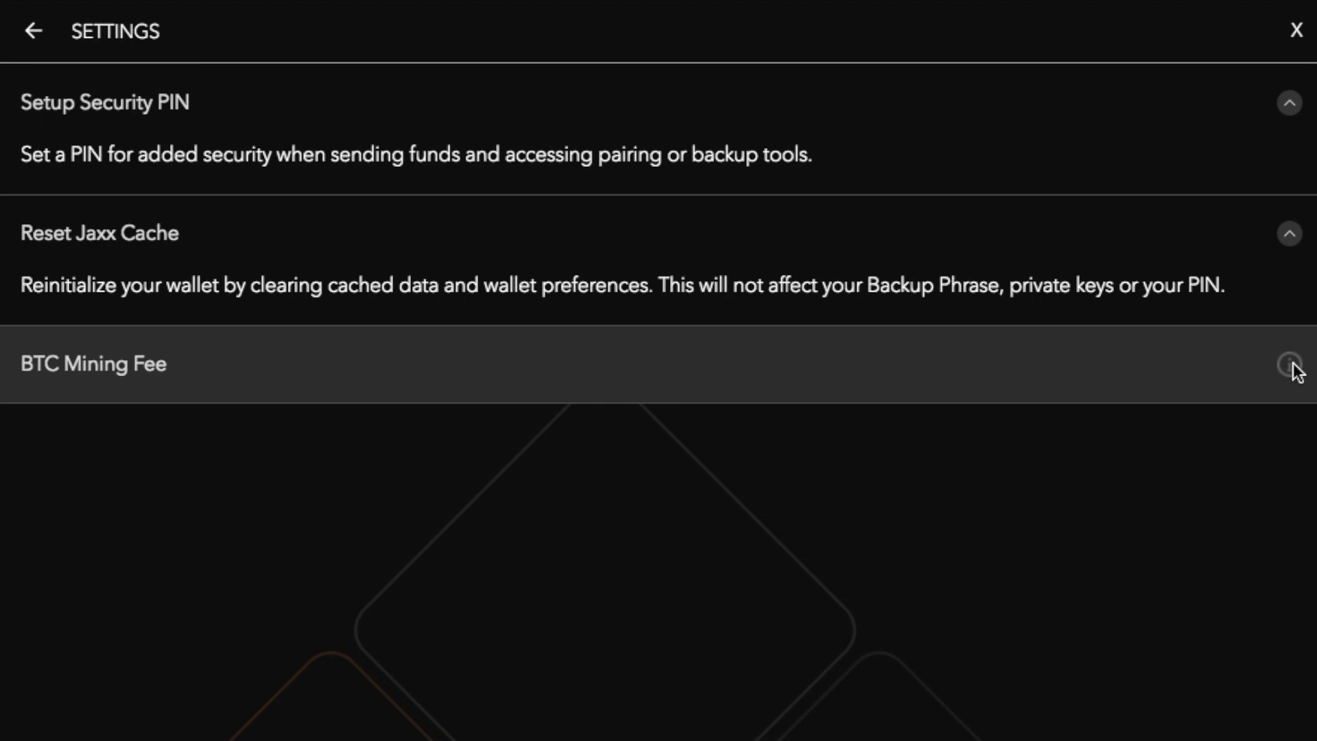
# Review the BTC Mining Fee speeds and the FAST option's explanation, leaving the fee at AVERAGE
pyautogui.click(1291, 366)
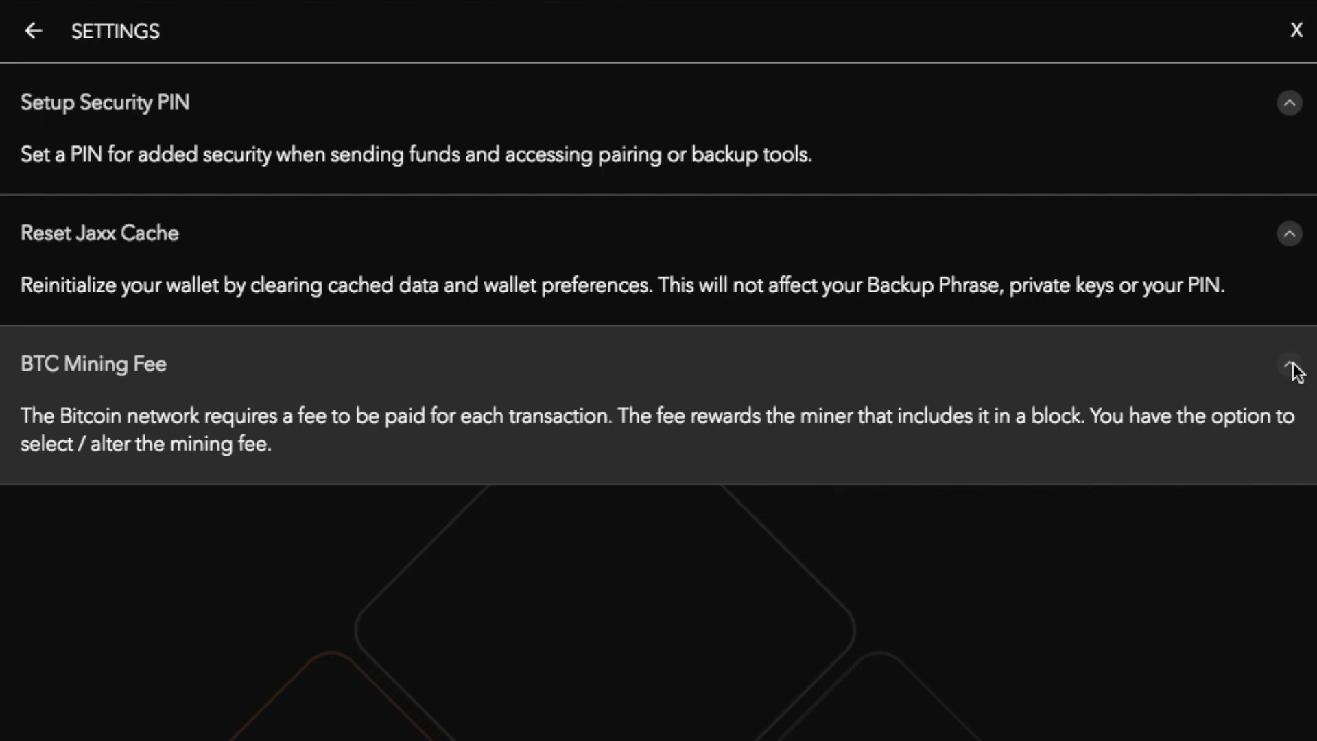
pyautogui.click(171, 374)
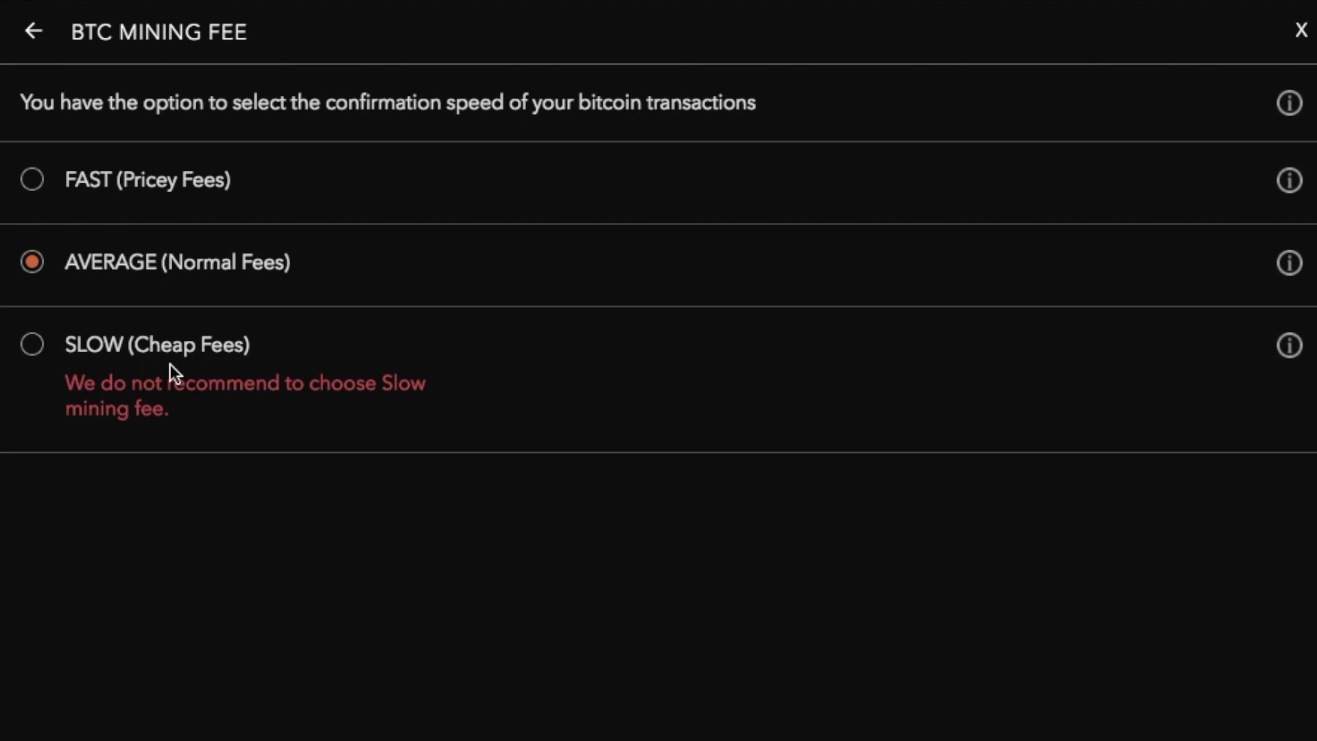
pyautogui.click(1295, 186)
# Return to the side menu and open About, showing version 1.3.12 and configuration v3.046
pyautogui.click(1301, 30)
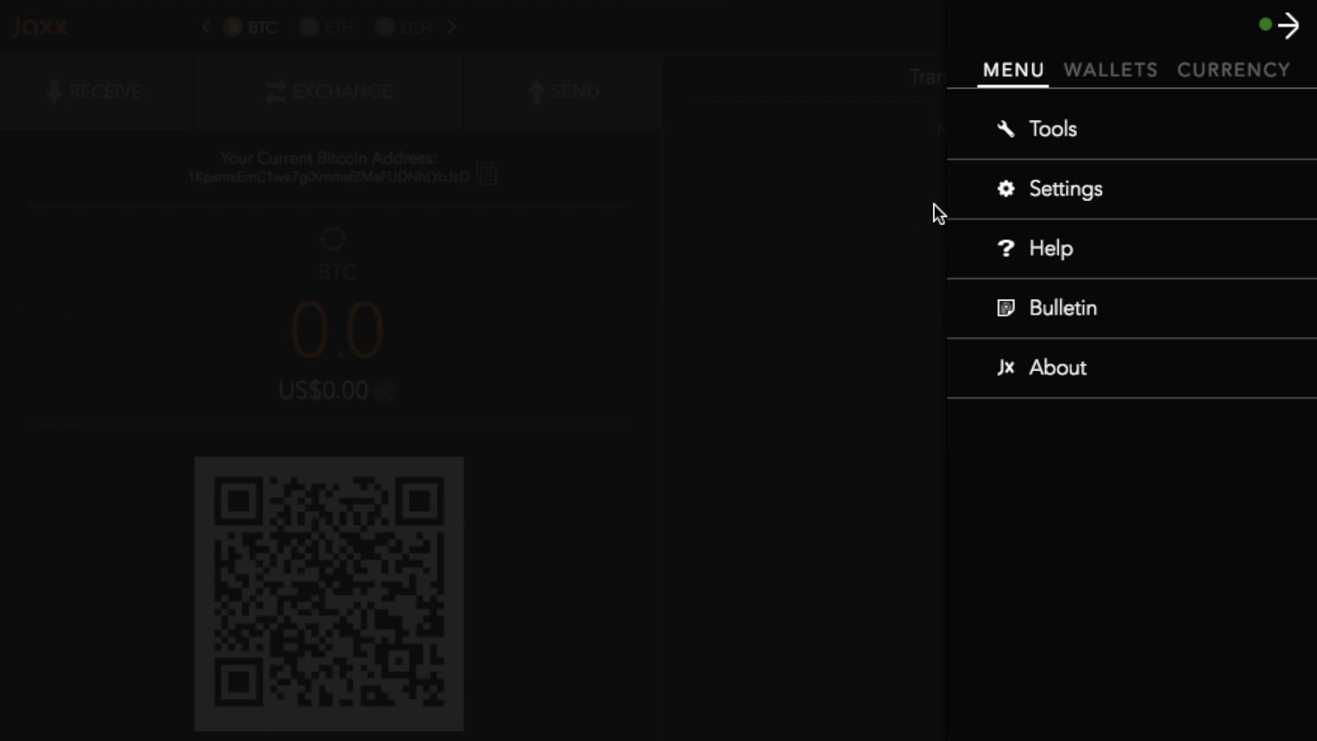
pyautogui.click(1039, 388)
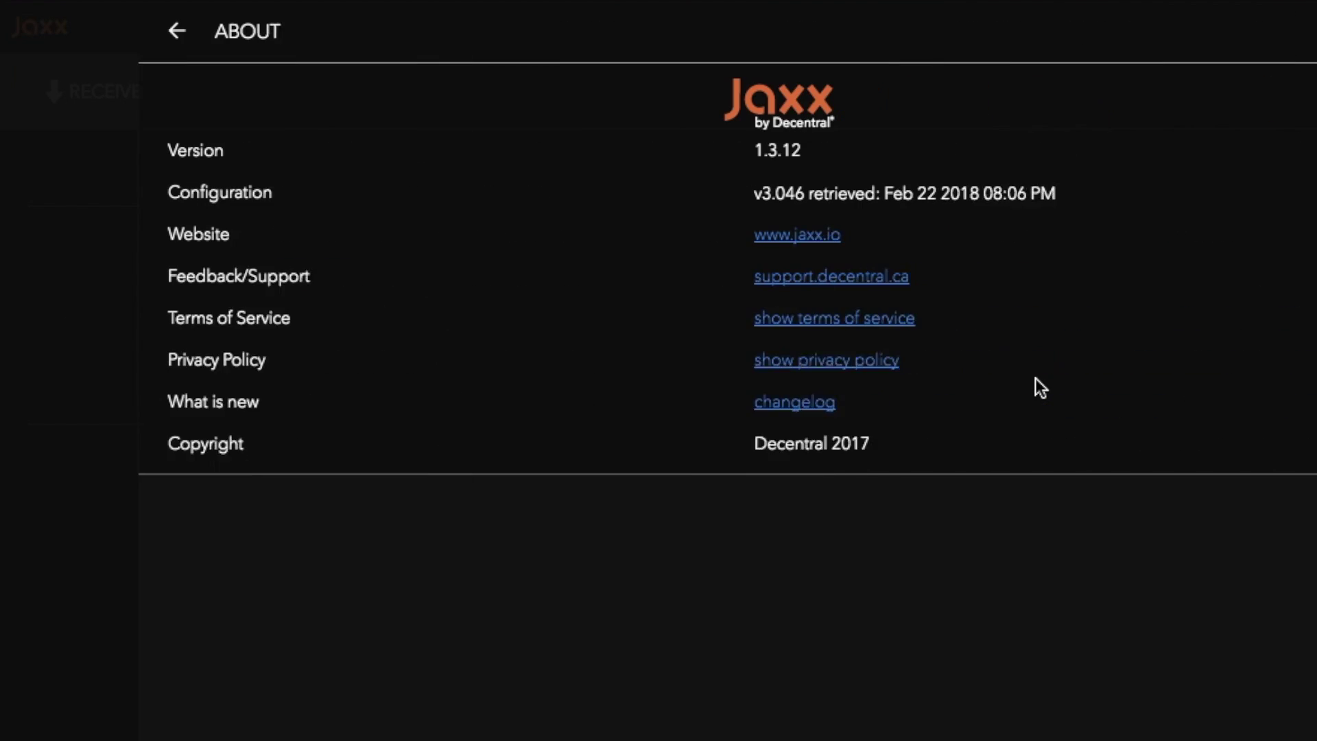